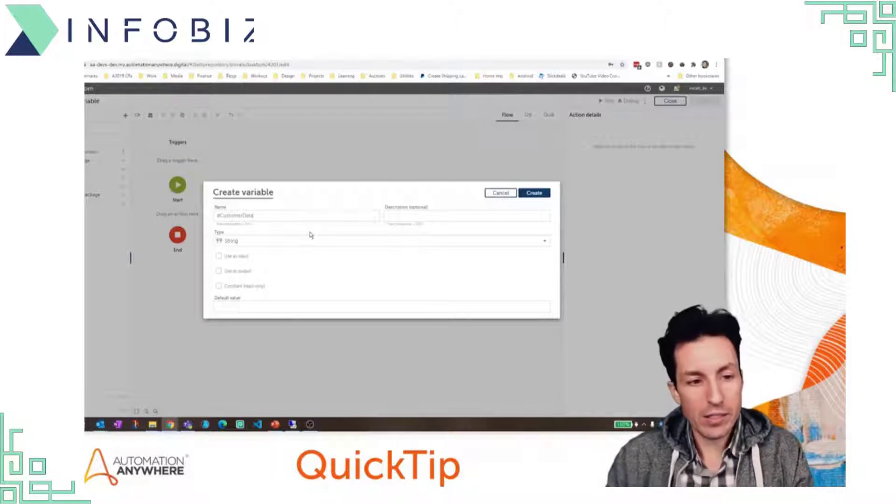
# - Set the type of the new dCustomerData variable to Dictionary
pyautogui.click(291, 241)
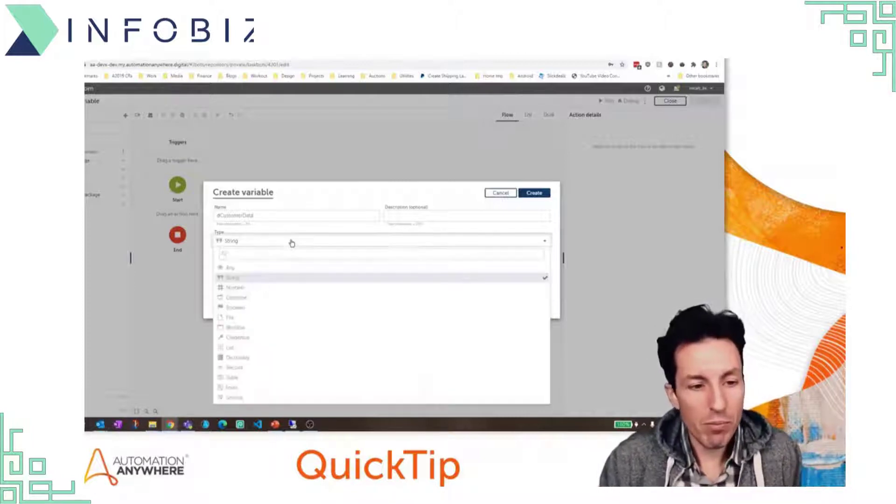
pyautogui.click(270, 358)
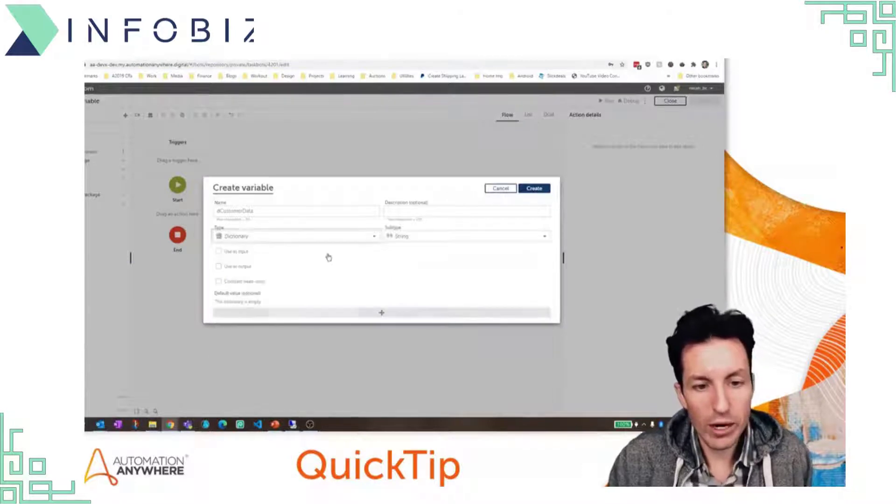
pyautogui.tripleClick(329, 176)
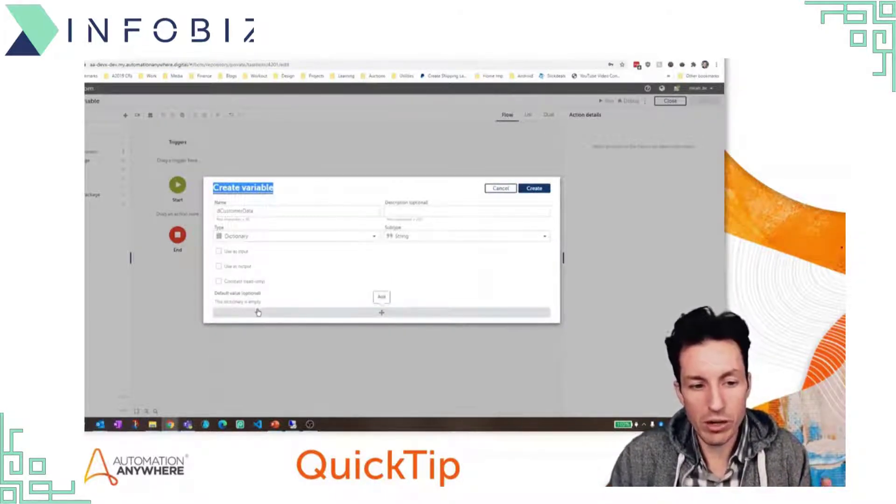
# - Add a default dictionary entry with the key FirstName and the customer's first name as its value
pyautogui.click(373, 318)
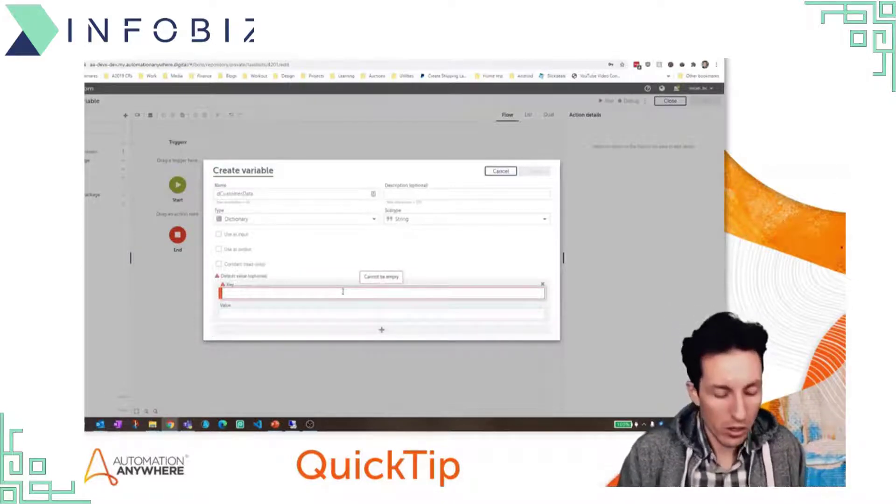
pyautogui.write('FirstName')
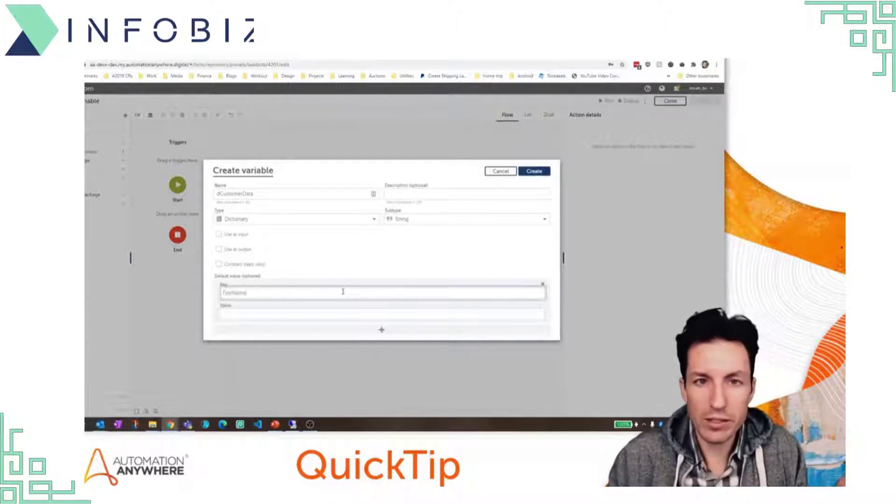
pyautogui.click(282, 314)
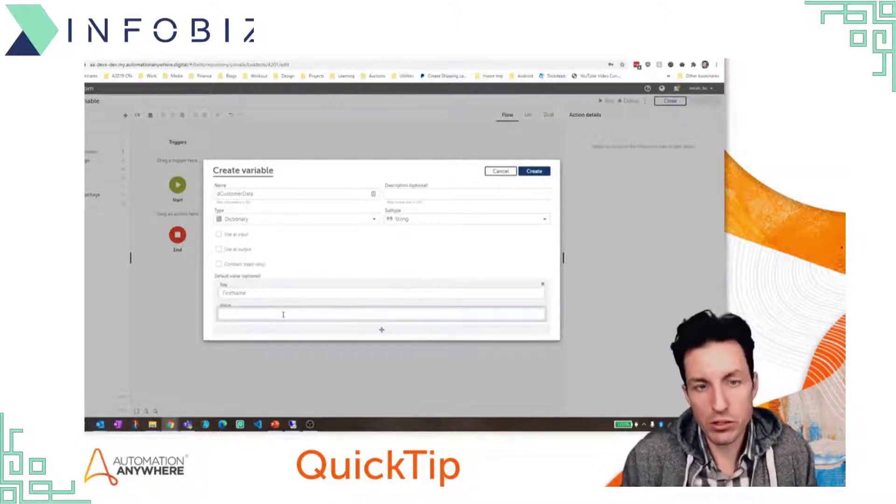
pyautogui.write('Dan')
# - Add a second default entry with the key LastName and the customer's last name as its value
pyautogui.click(386, 332)
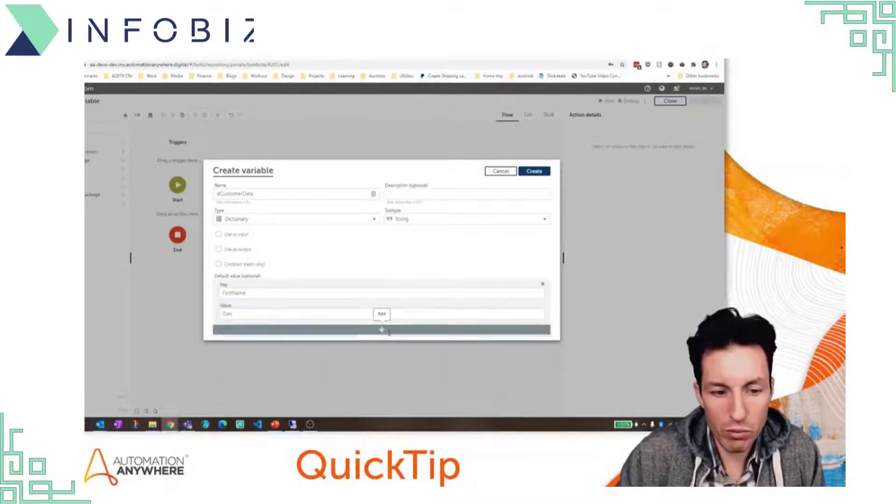
pyautogui.write('LastName')
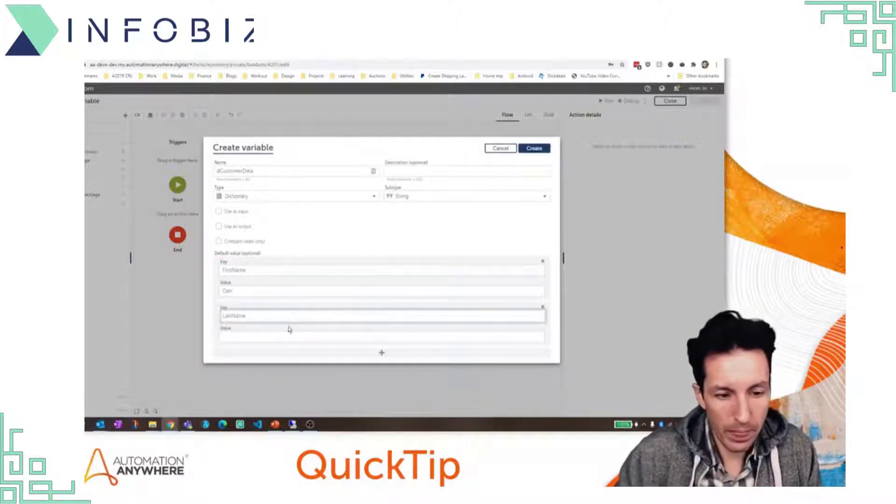
pyautogui.click(289, 337)
pyautogui.write('S')
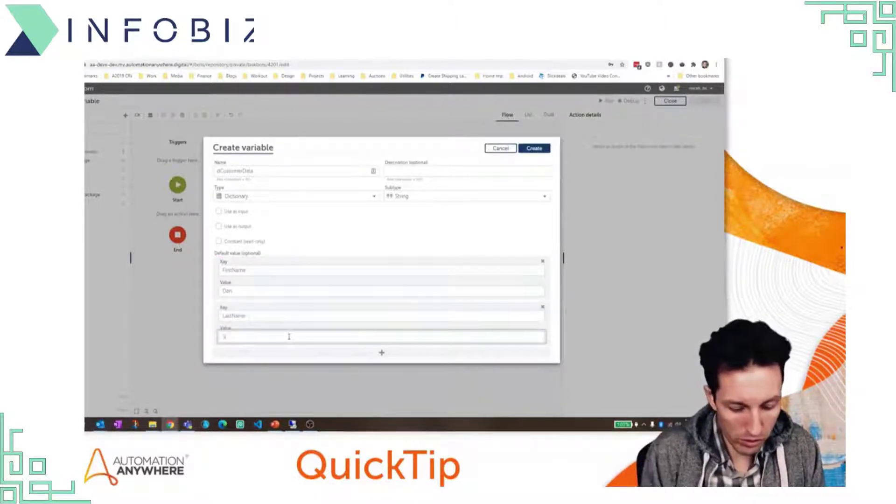
pyautogui.write('tevens')
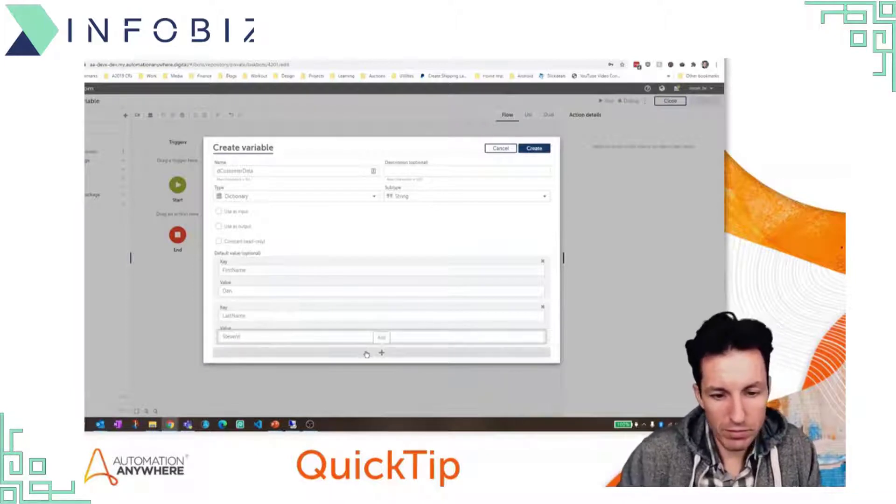
# - Add a third entry with the key StreetAddress and the customer's street address as its value, and create the dictionary variable
pyautogui.click(381, 352)
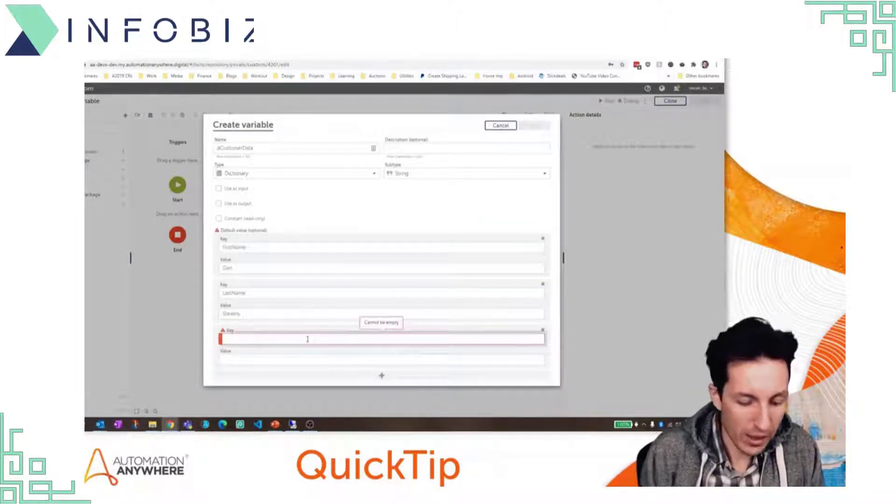
pyautogui.write('StreetA')
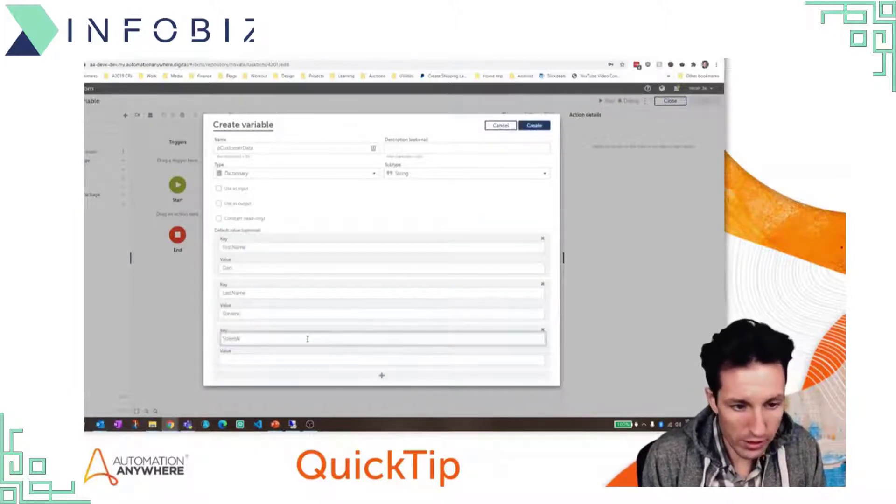
pyautogui.write('ddress')
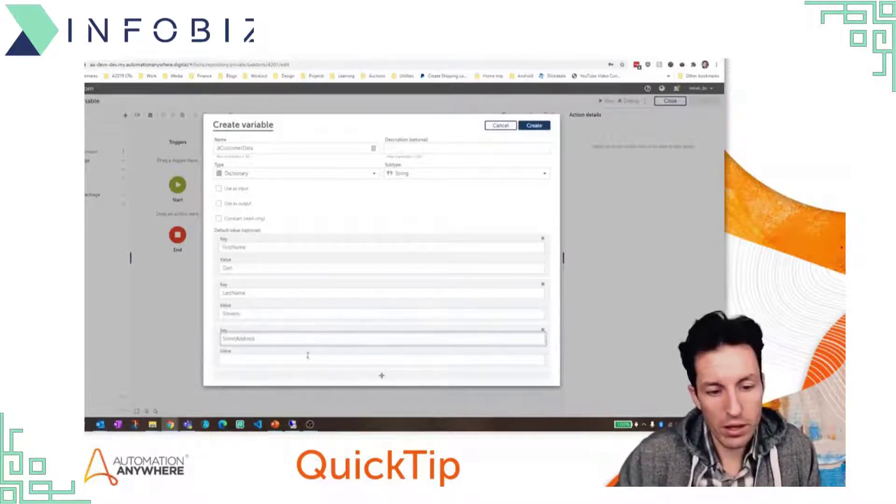
pyautogui.click(307, 357)
pyautogui.write('6')
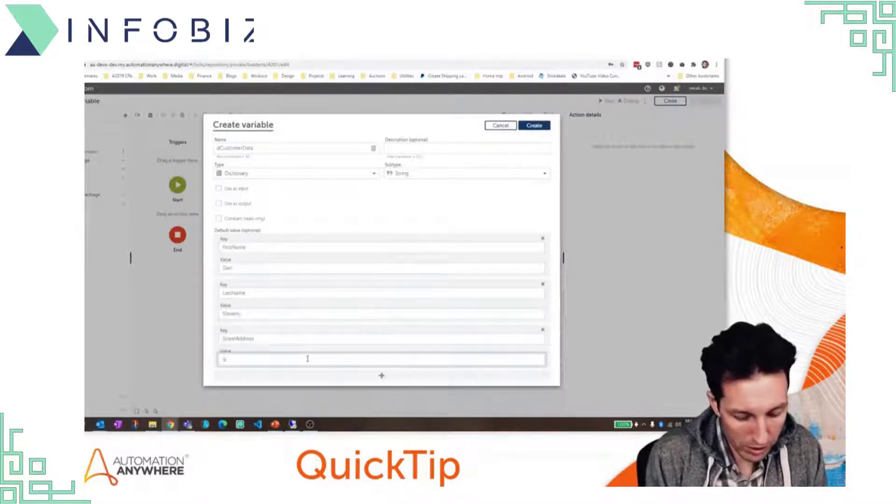
pyautogui.write('308 S')
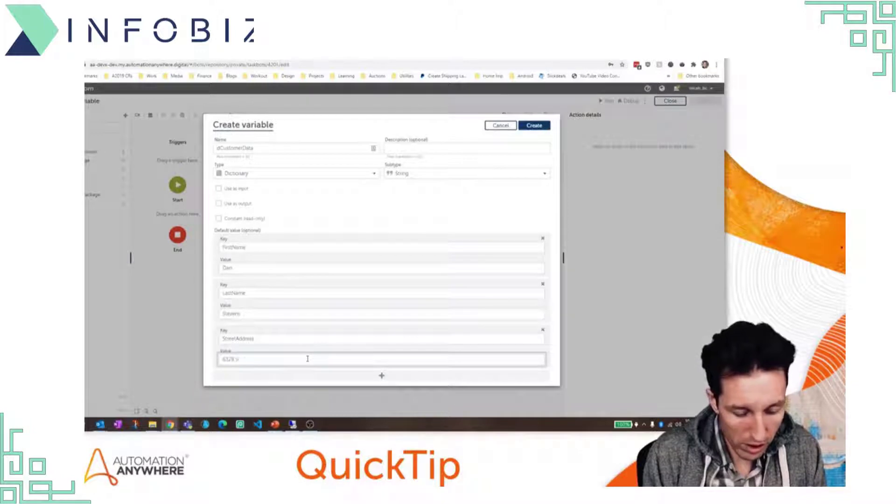
pyautogui.write('hepherd Lane')
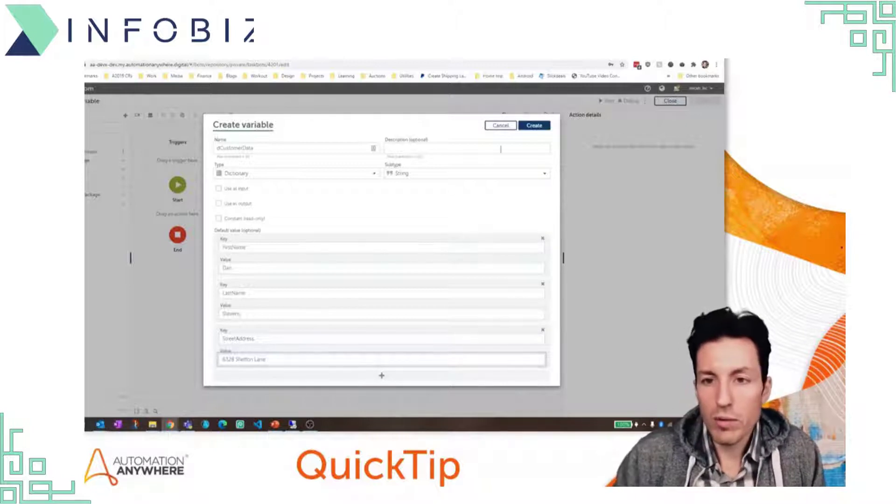
pyautogui.click(532, 126)
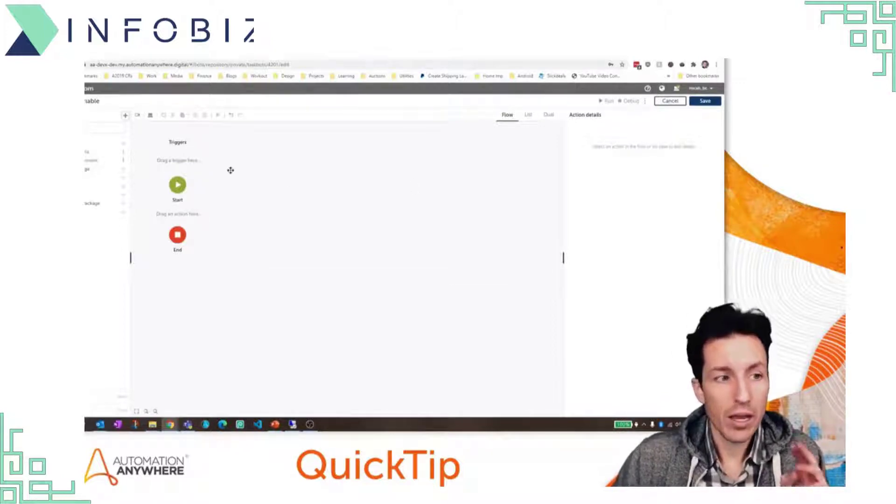
# - Create a String variable named sCity with the default value San Diego and save the bot
pyautogui.click(125, 117)
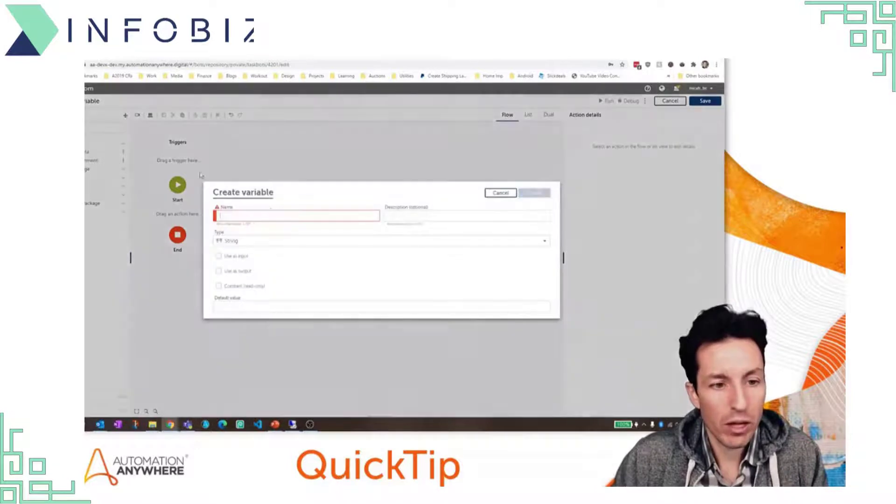
pyautogui.write('sCity')
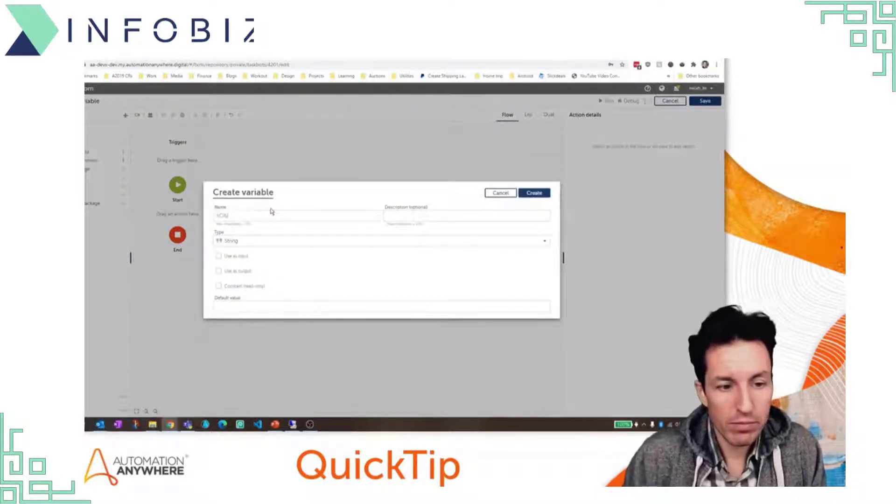
pyautogui.click(271, 307)
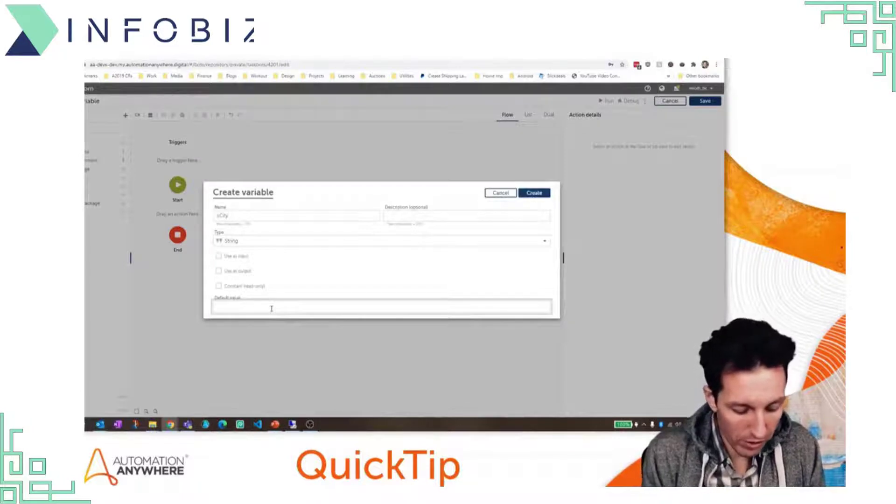
pyautogui.write('San Diego')
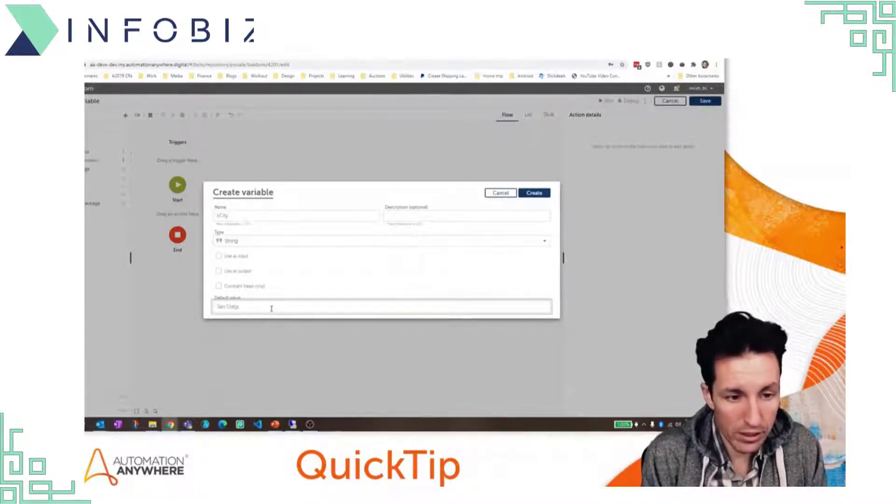
pyautogui.click(537, 192)
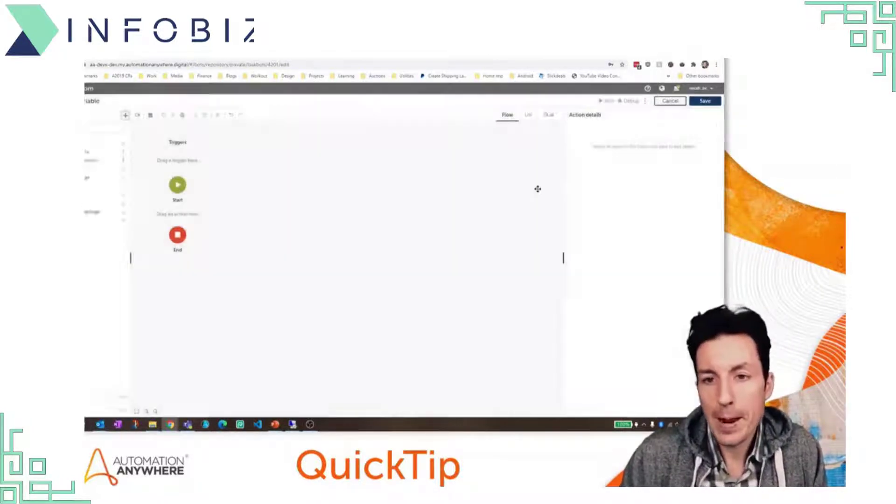
pyautogui.click(706, 102)
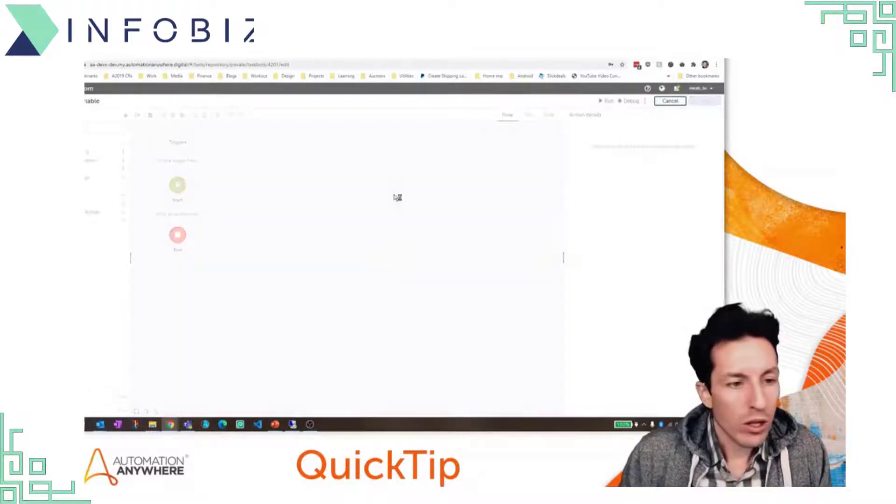
# - Add a Dictionary: Size action between Start and End, with dCustomerData as its dictionary variable
pyautogui.click(92, 402)
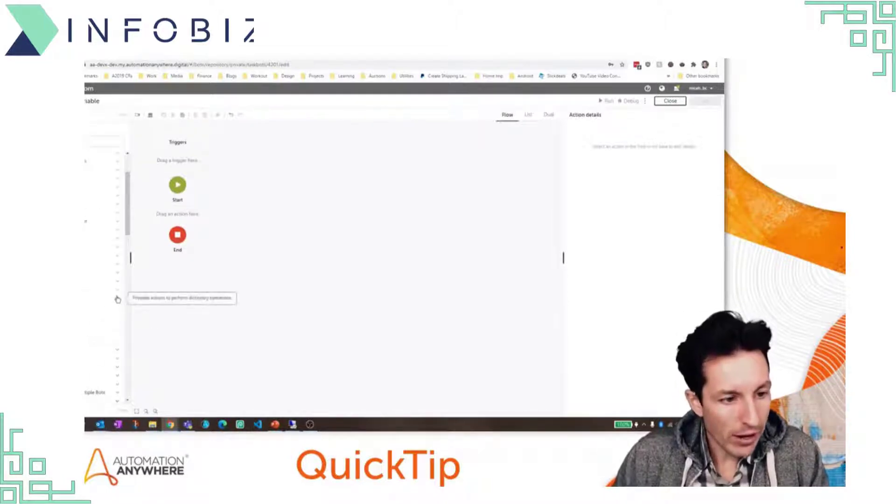
pyautogui.scroll(-1, 102, 301)
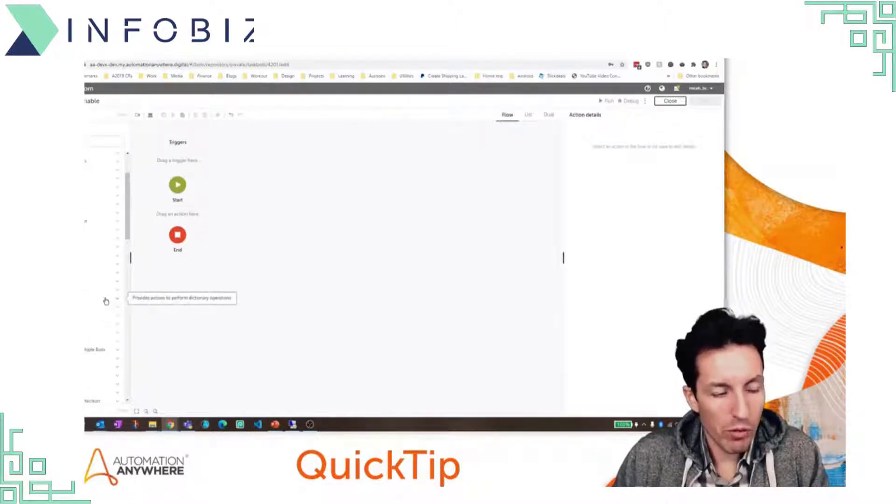
pyautogui.scroll(1, 105, 301)
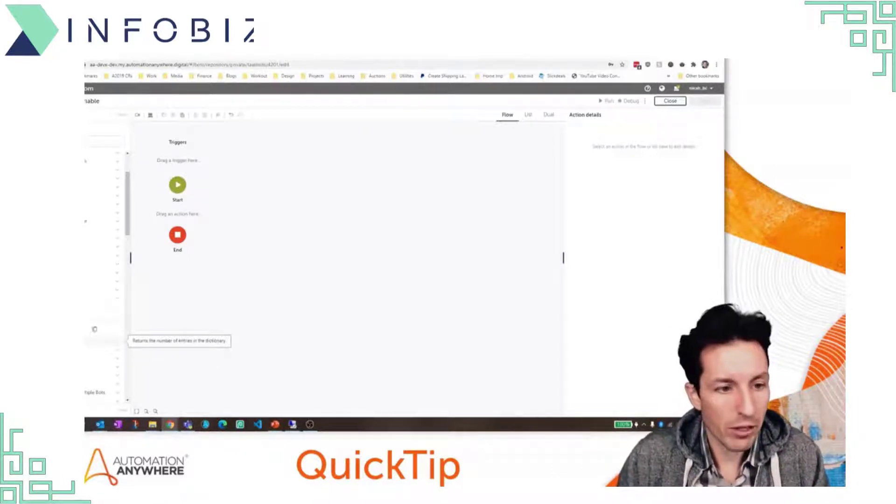
pyautogui.moveTo(94, 330); pyautogui.dragTo(189, 217)
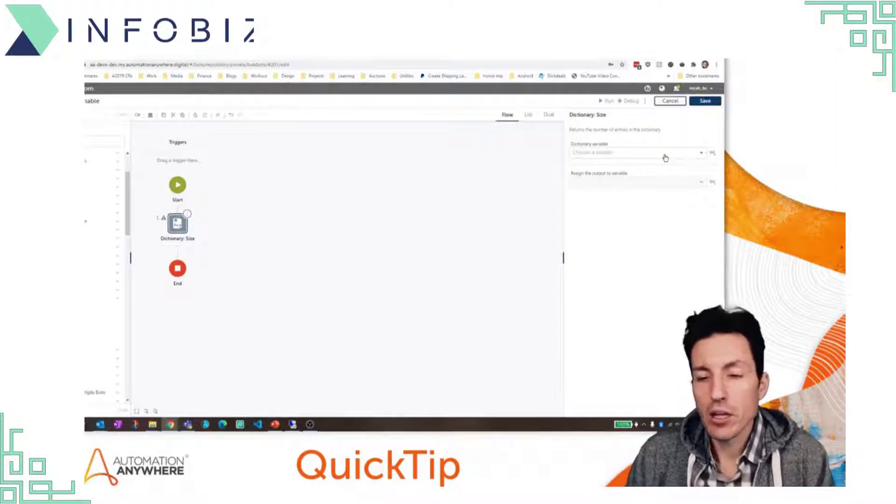
pyautogui.click(665, 158)
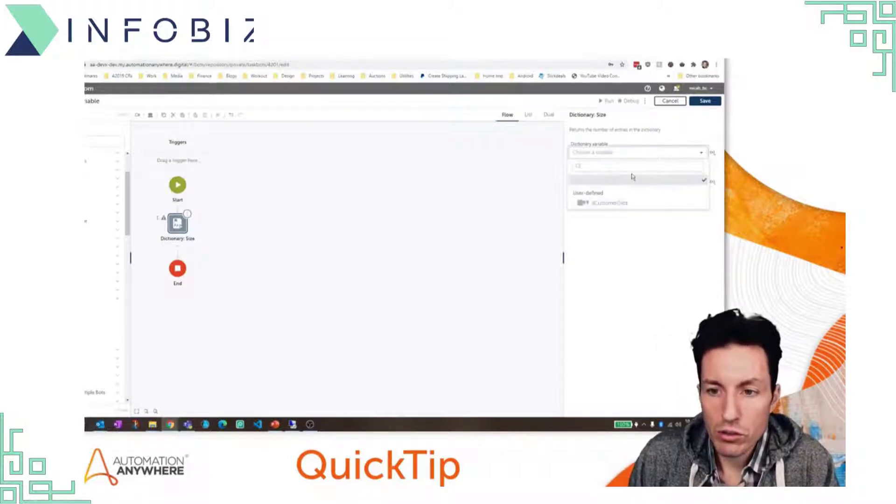
pyautogui.click(625, 203)
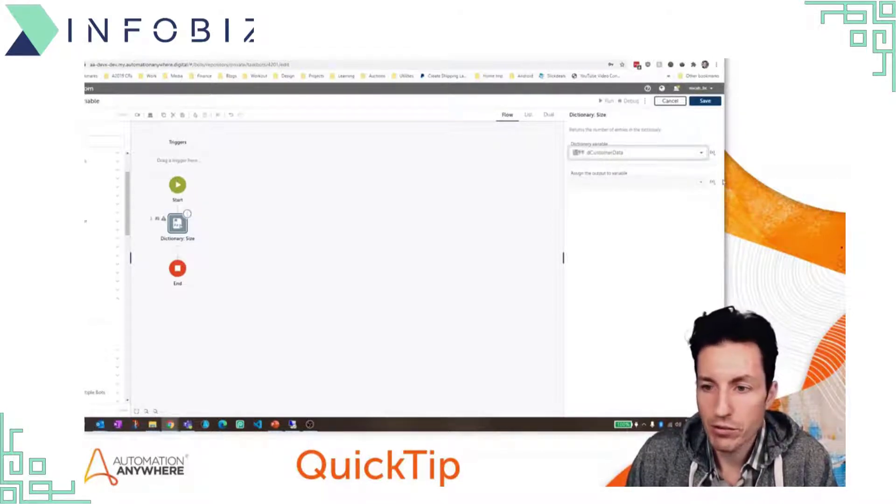
# - Assign the Dictionary: Size output to a new Number variable named nDictSize and save the bot
pyautogui.click(712, 185)
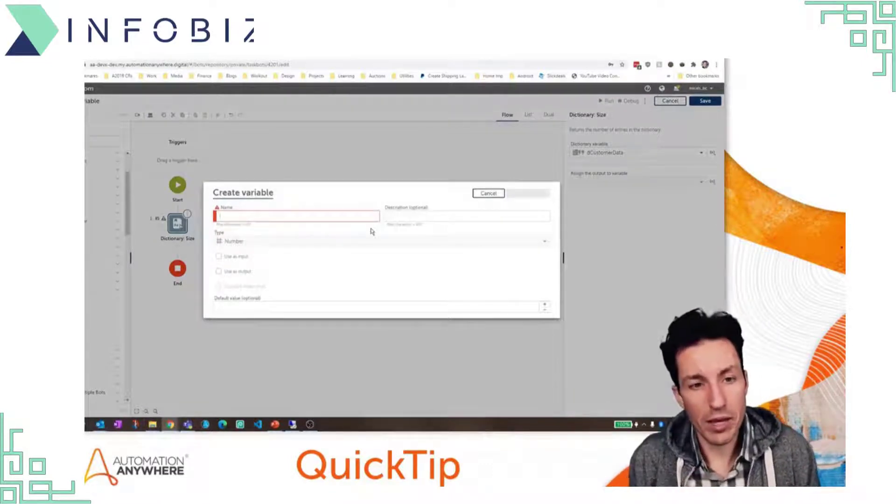
pyautogui.write('n')
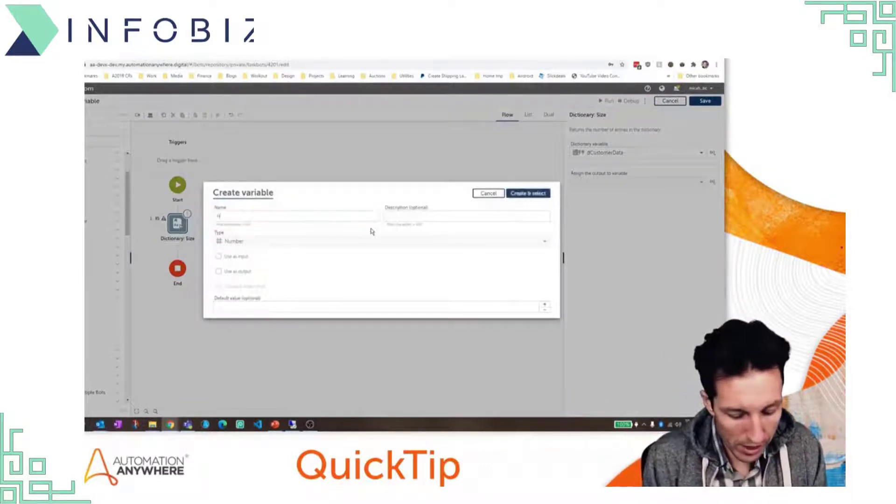
pyautogui.write('SizeSize')
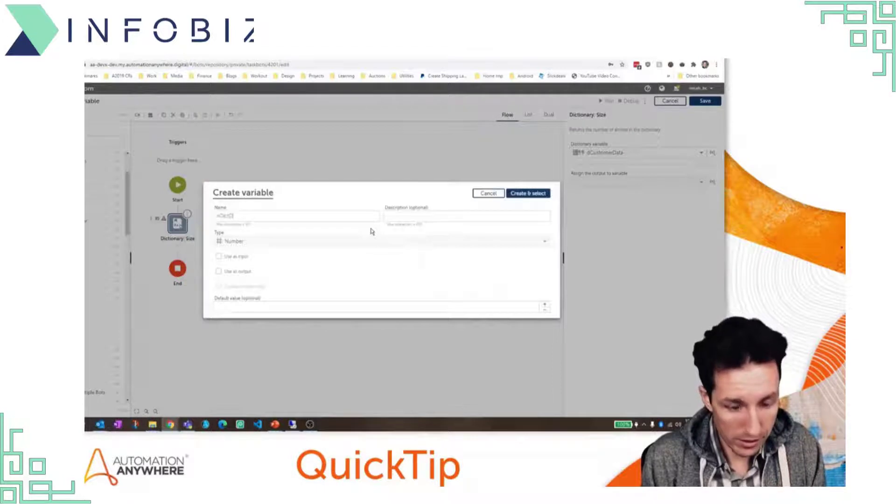
pyautogui.click(519, 194)
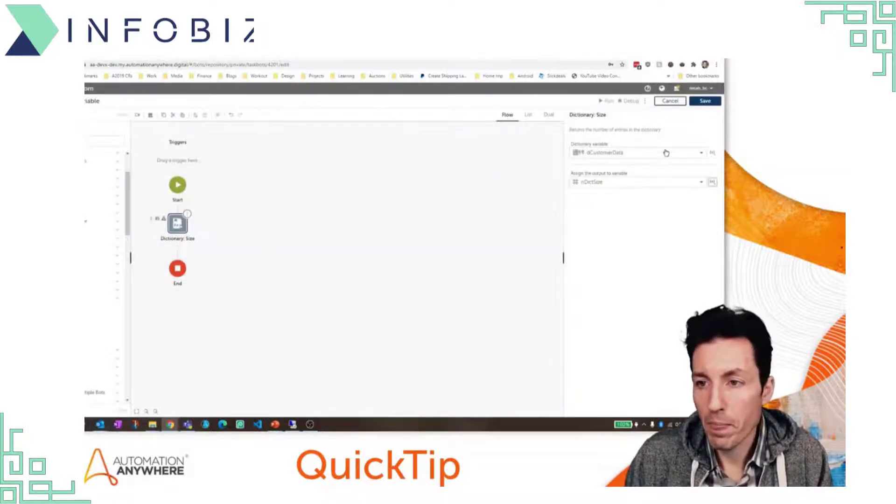
pyautogui.click(705, 101)
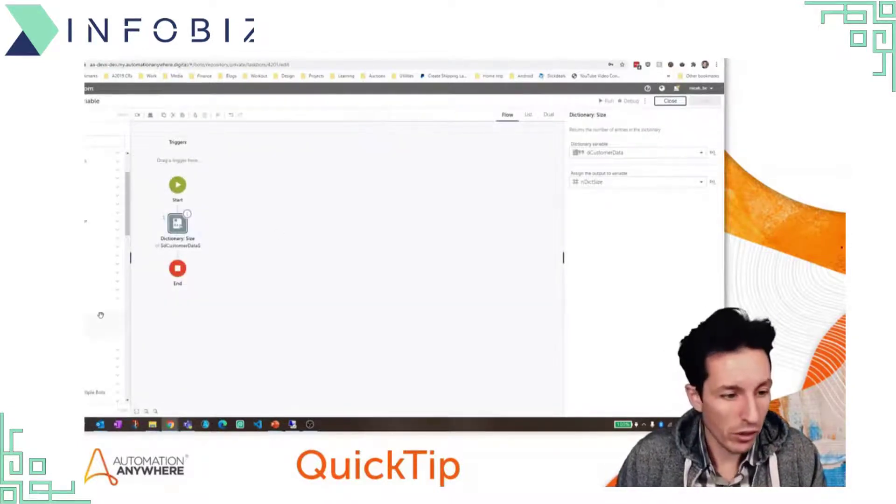
# - Add a Message box action to the flow between Dictionary: Size and End
pyautogui.scroll(-3, 102, 318)
pyautogui.scroll(-5, 100, 317)
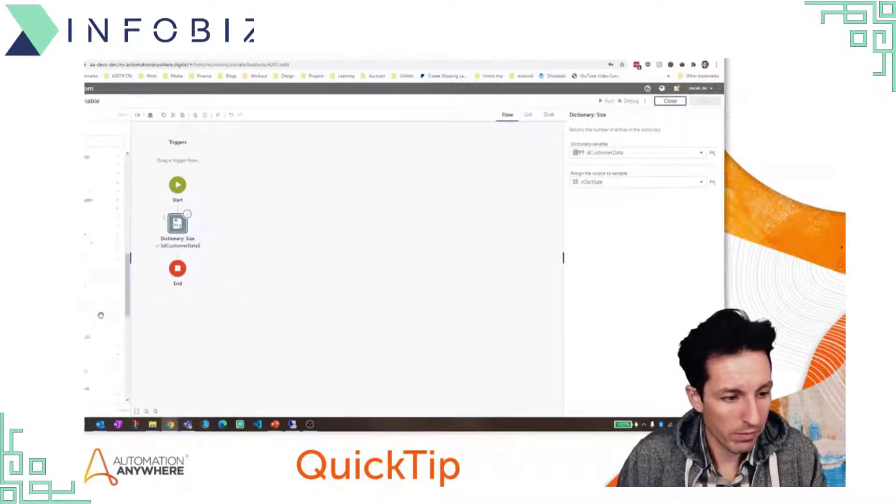
pyautogui.scroll(-1, 101, 318)
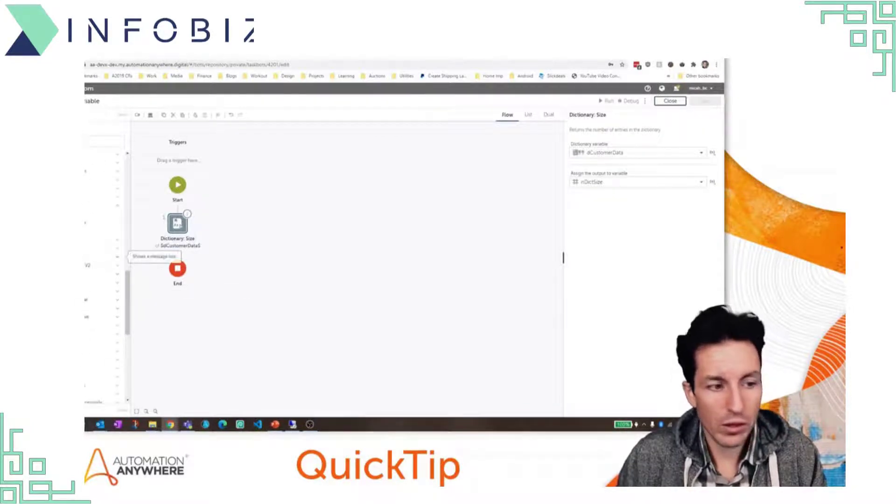
pyautogui.moveTo(105, 262); pyautogui.dragTo(187, 258)
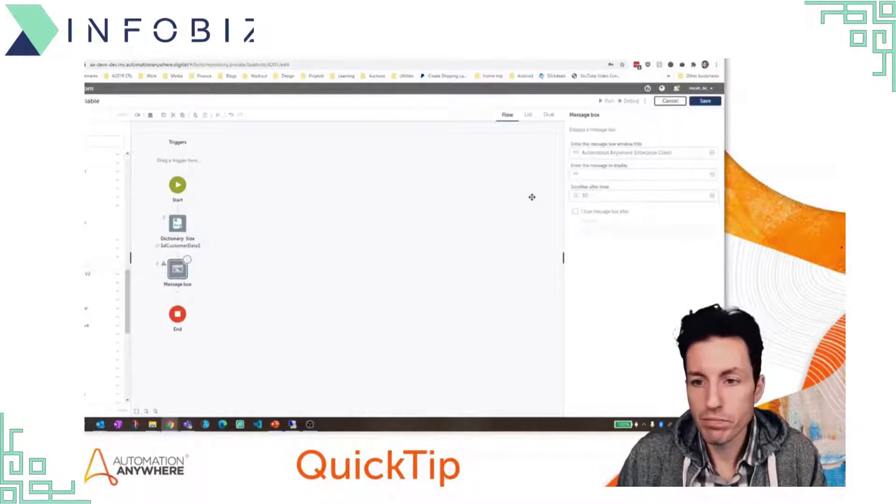
# - Enter "Dictionary Size:" as the opening text of the message box's displayed message
pyautogui.click(603, 178)
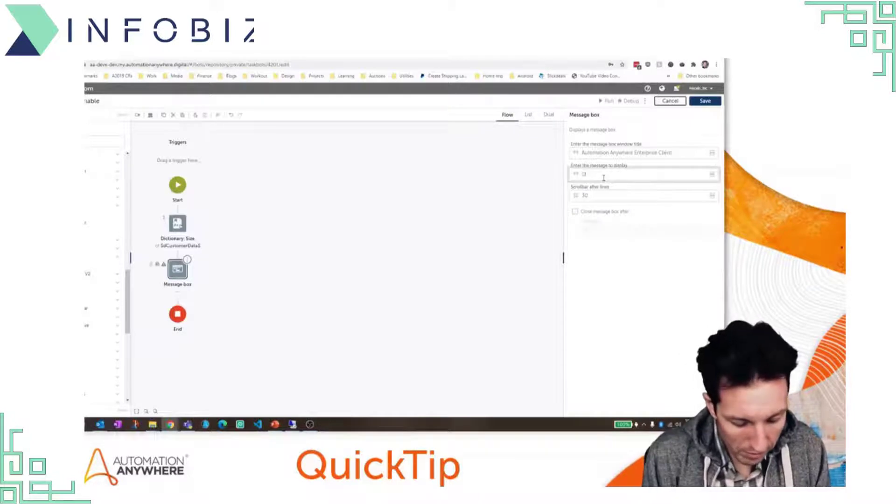
pyautogui.write('Dictiona')
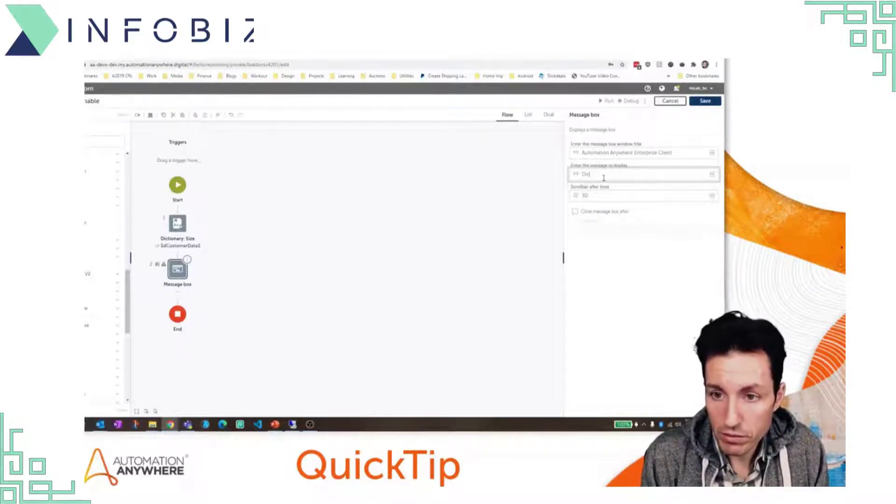
pyautogui.write('ry Size')
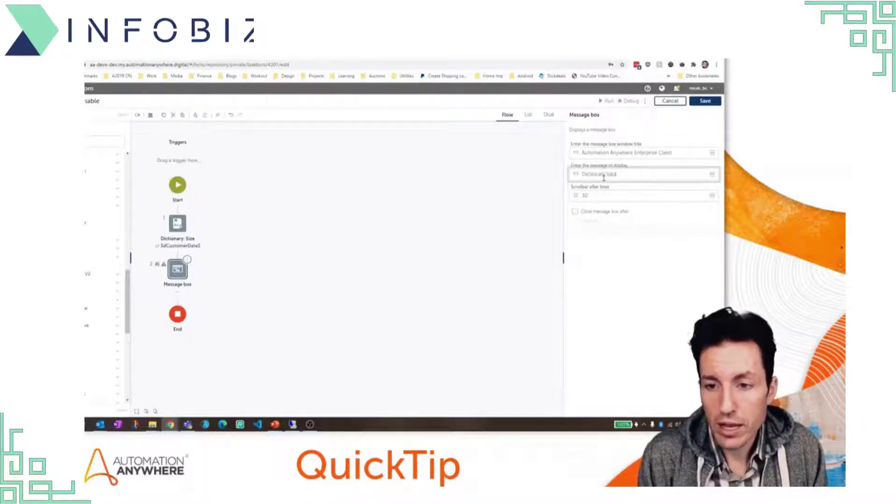
pyautogui.press('BackSpace')
pyautogui.press('BackSpace')
pyautogui.press('BackSpace')
pyautogui.write('ize:')
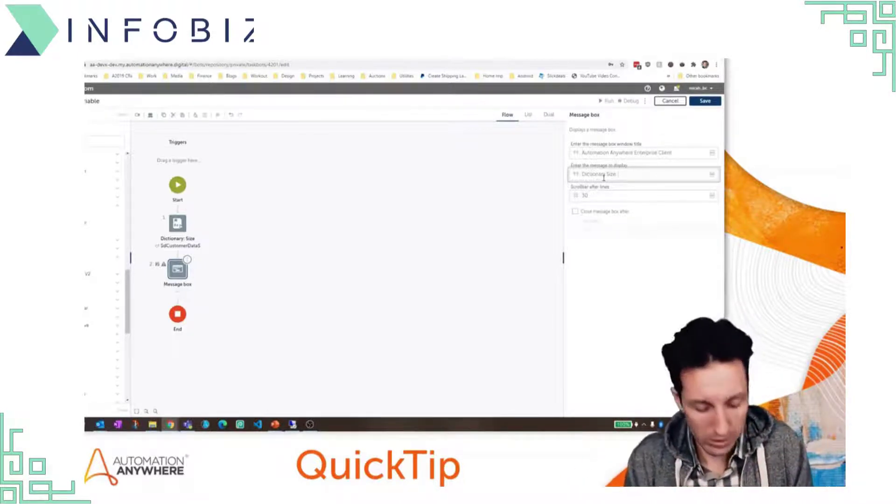
# - Append the nDictSize variable converted with Number:toString to the message and save the bot
pyautogui.write('$n')
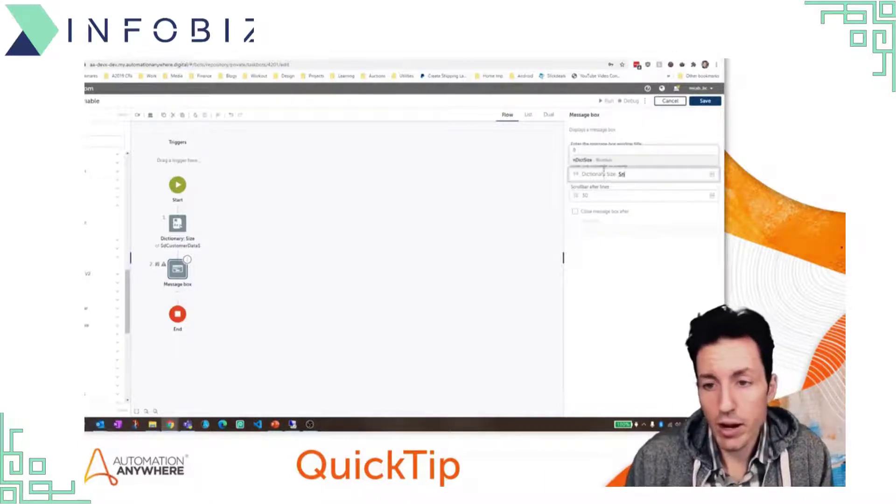
pyautogui.click(603, 161)
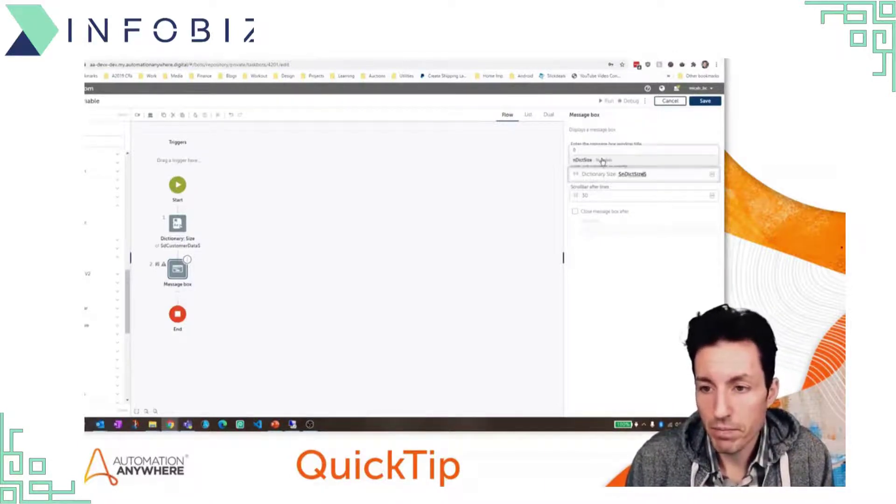
pyautogui.write('.N')
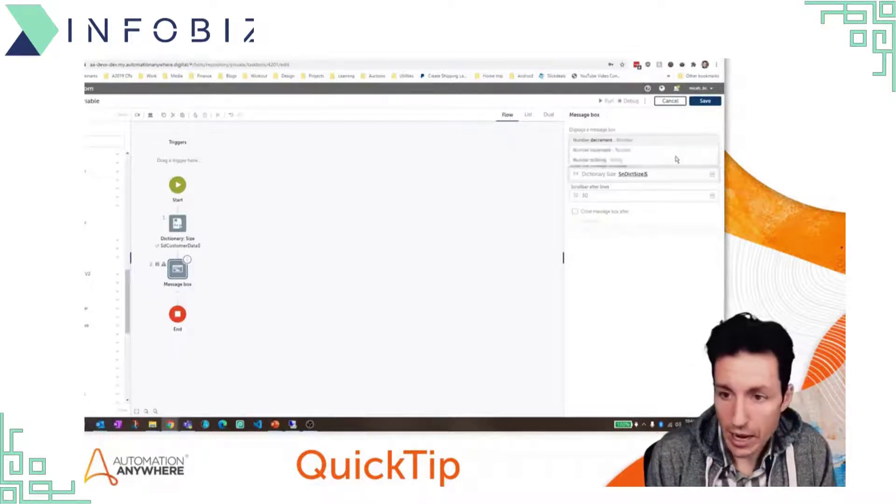
pyautogui.write('umb')
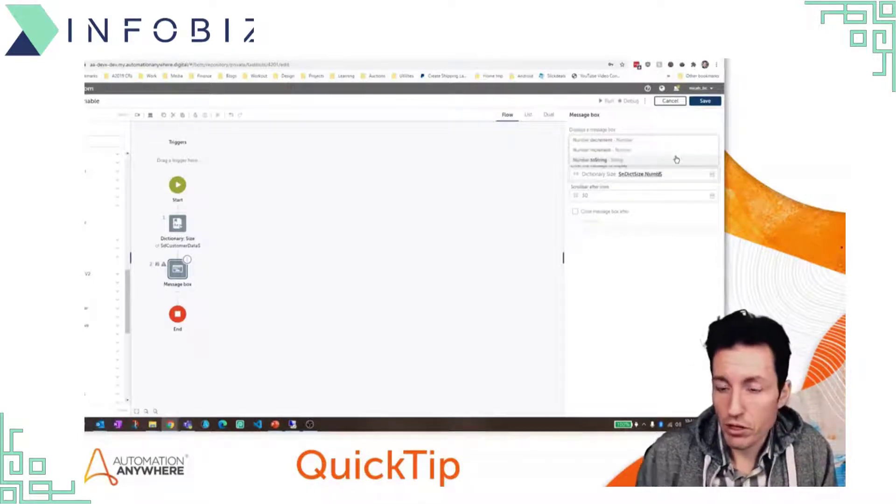
pyautogui.click(646, 163)
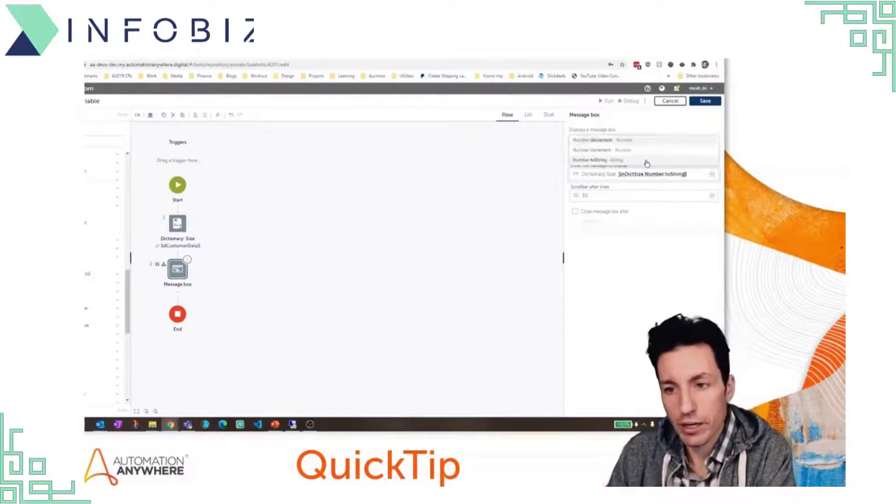
pyautogui.click(705, 101)
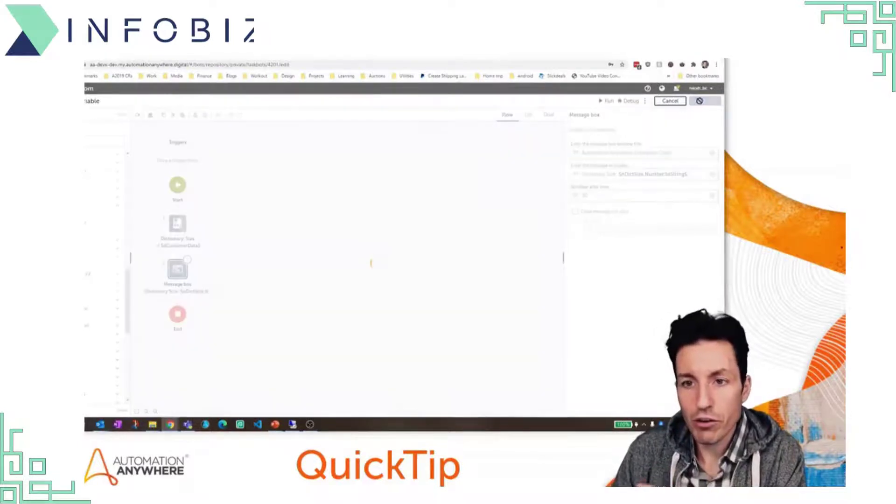
# - Run the bot and close both its message box and the run completion dialog
pyautogui.click(613, 102)
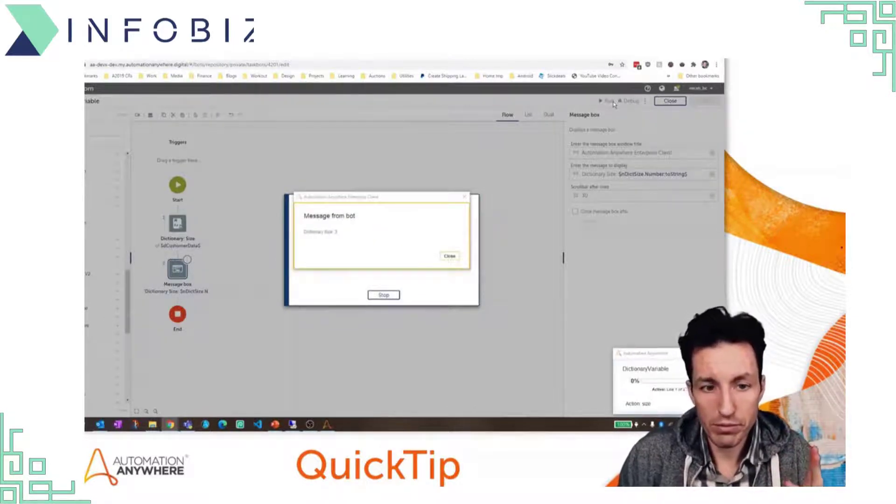
pyautogui.click(448, 256)
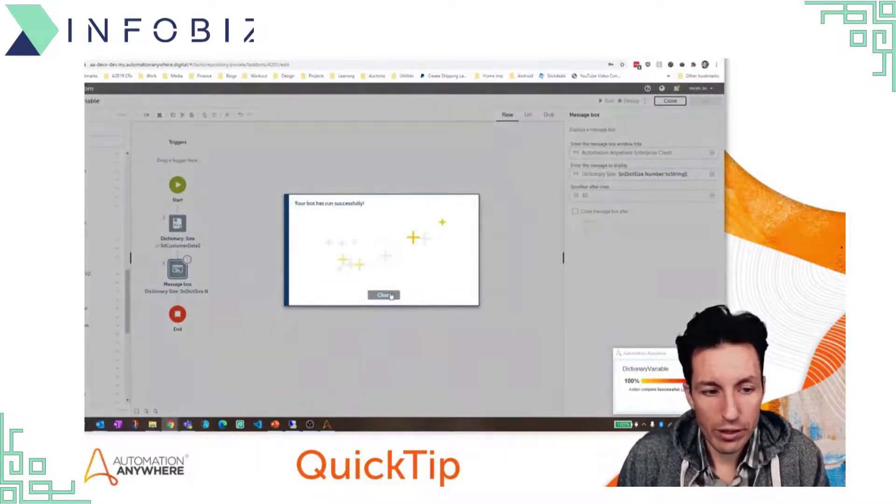
pyautogui.click(386, 294)
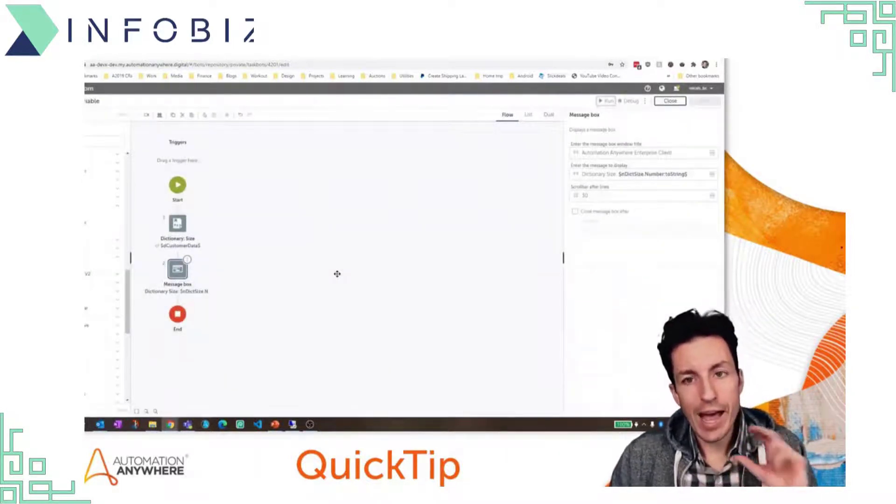
# - Add a Dictionary: Put action after Dictionary: Size, using dCustomerData as the dictionary variable and City as the key
pyautogui.moveTo(128, 276); pyautogui.dragTo(130, 177)
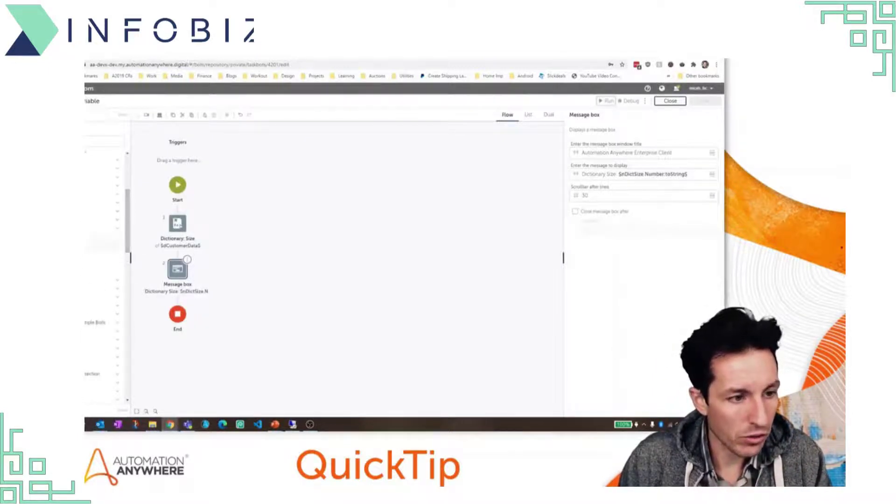
pyautogui.moveTo(187, 259); pyautogui.dragTo(188, 254)
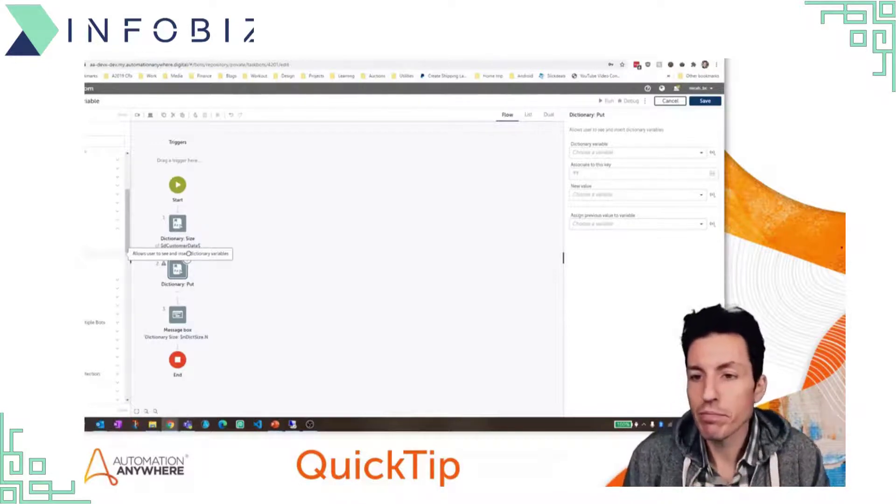
pyautogui.click(605, 157)
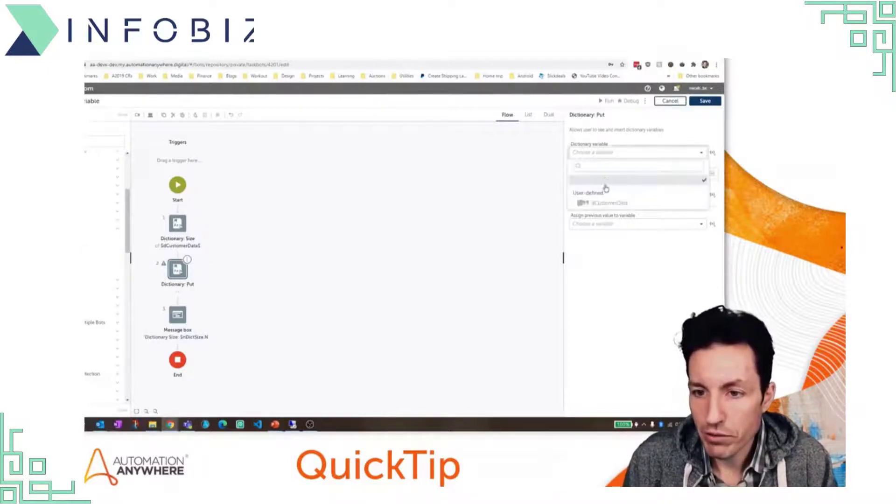
pyautogui.click(605, 202)
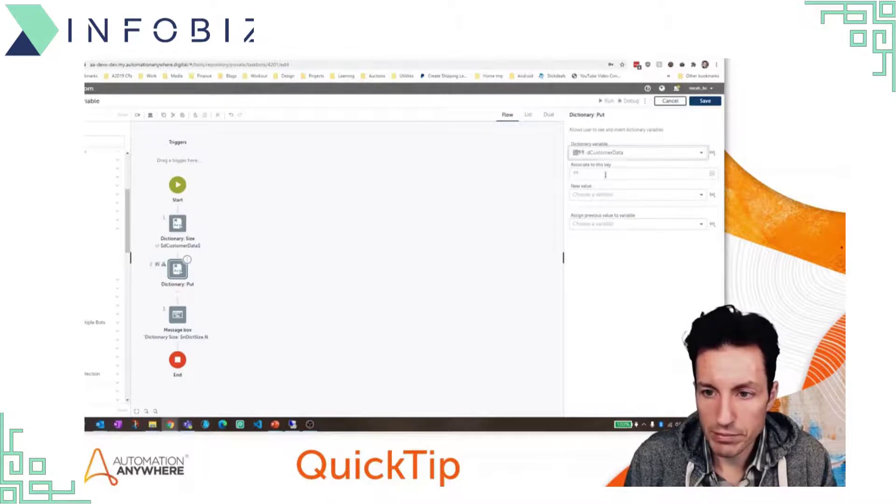
pyautogui.click(605, 174)
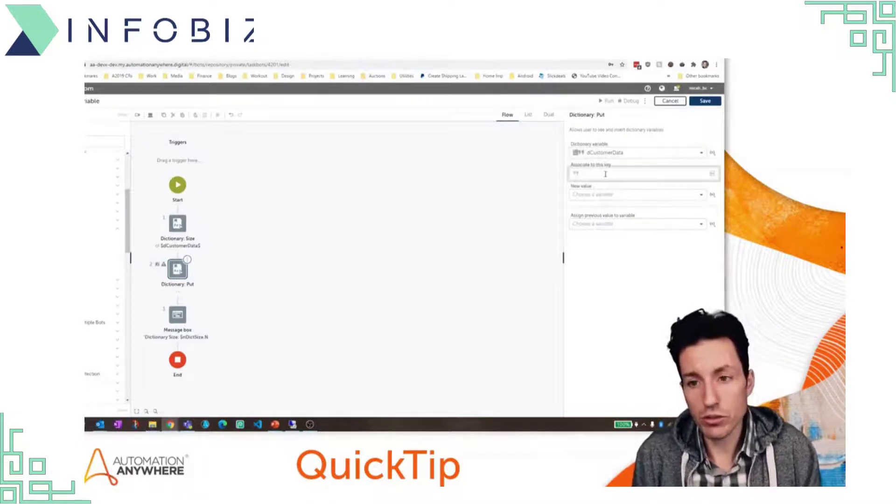
pyautogui.write('City')
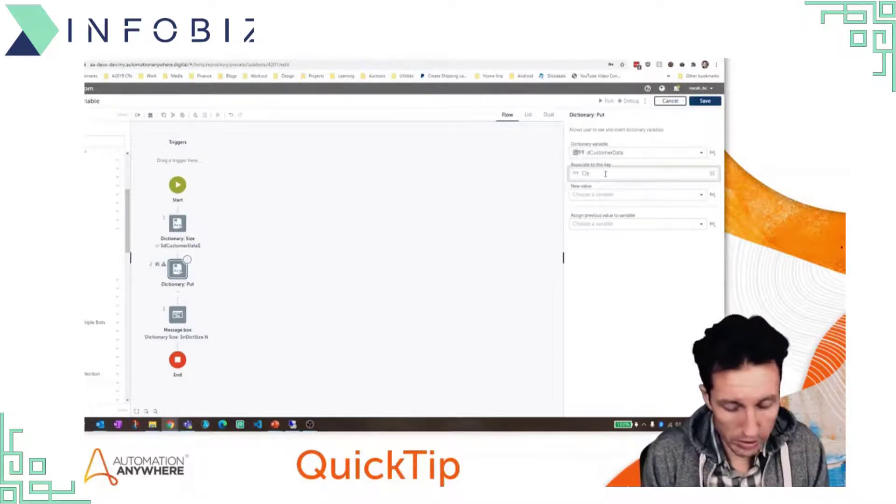
# - Set Dictionary: Put's new value to sCity, assign the previous value to prompt-assignment, and save the bot
pyautogui.click(620, 197)
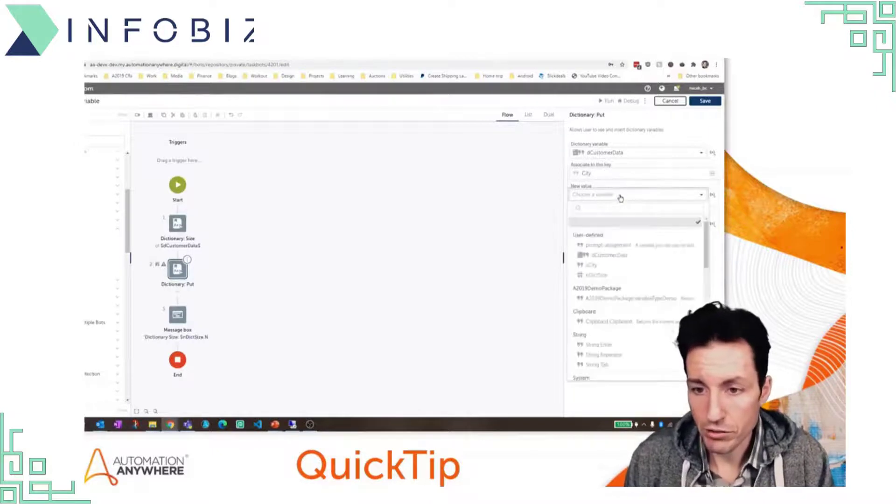
pyautogui.click(620, 264)
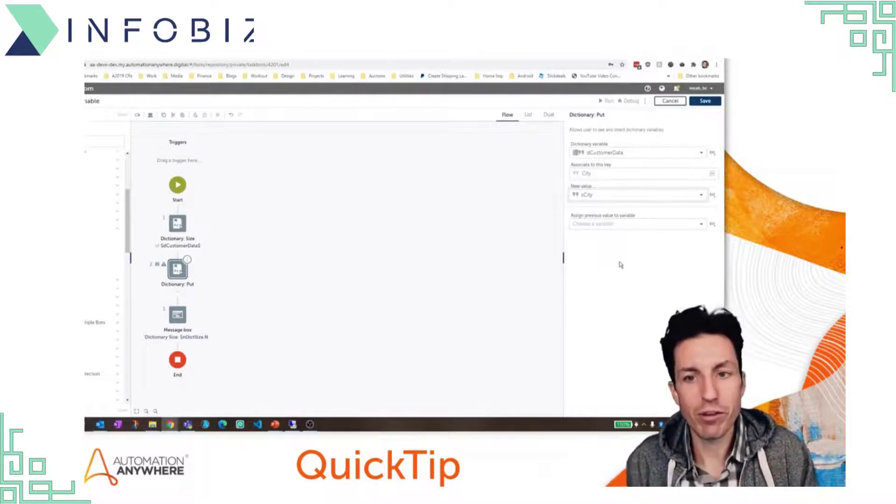
pyautogui.click(685, 228)
pyautogui.click(676, 263)
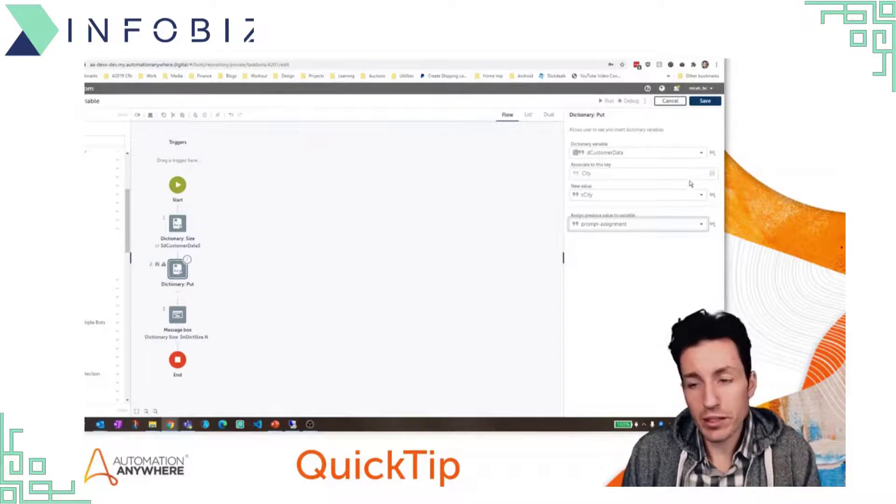
pyautogui.click(709, 103)
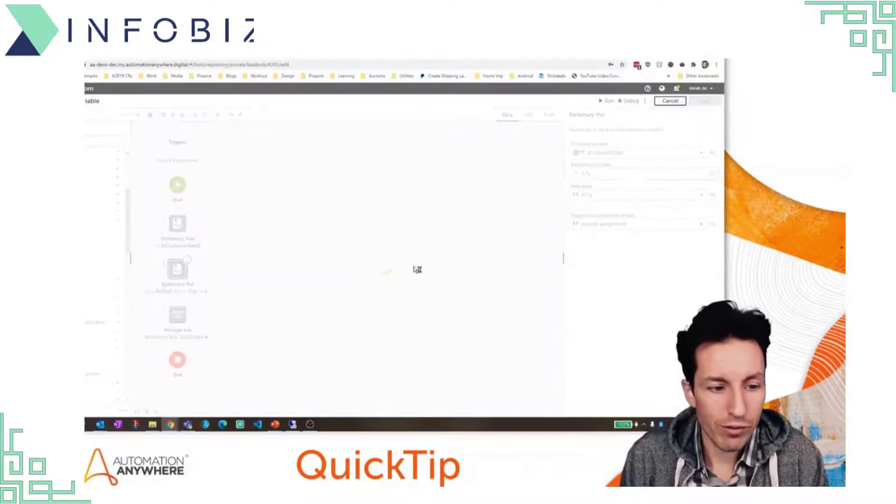
# - Add a second line labelled "First Name" to the message box's displayed message
pyautogui.click(181, 317)
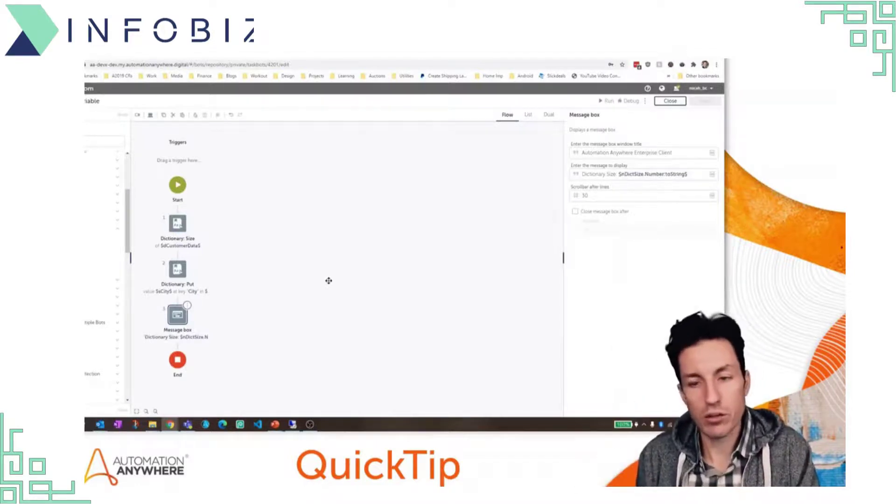
pyautogui.click(695, 175)
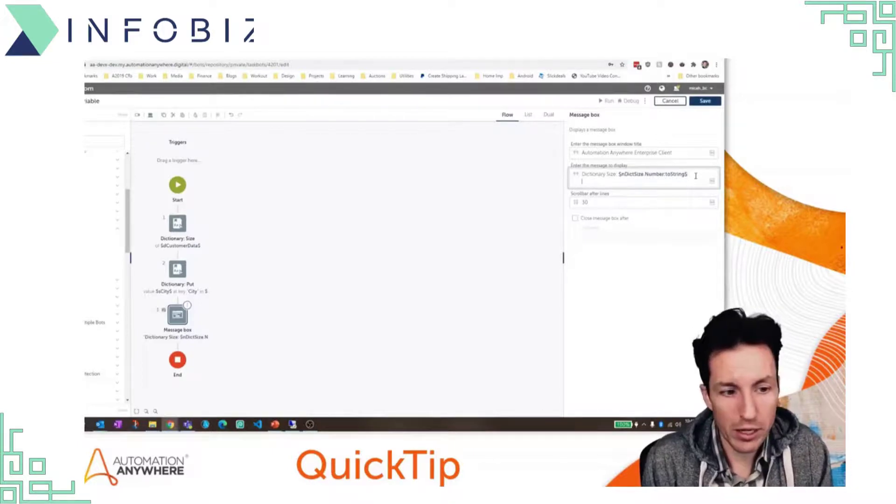
pyautogui.write('FirstN')
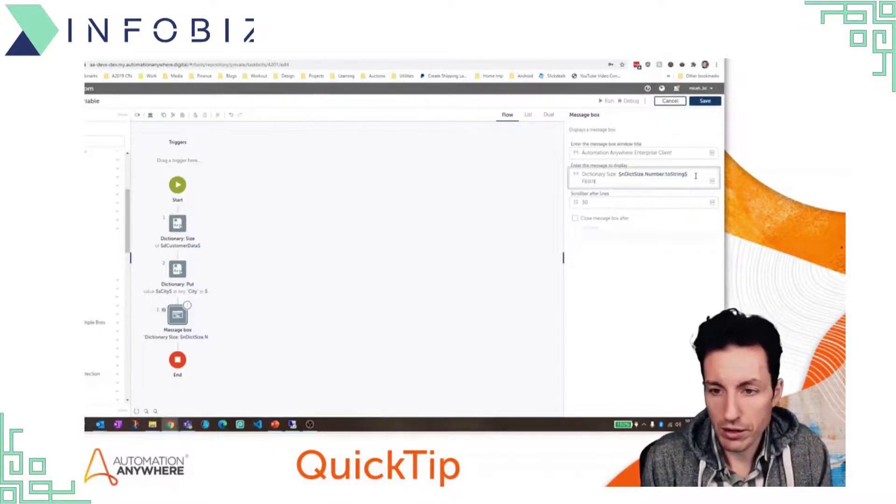
pyautogui.write('ame')
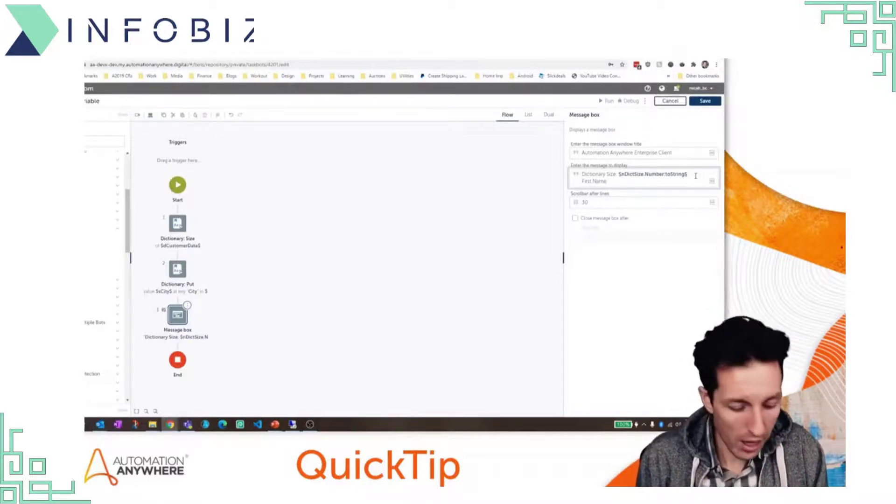
# - Insert the dCustomerData value for dictionary key FirstName after the First Name label in the message
pyautogui.press('F2')
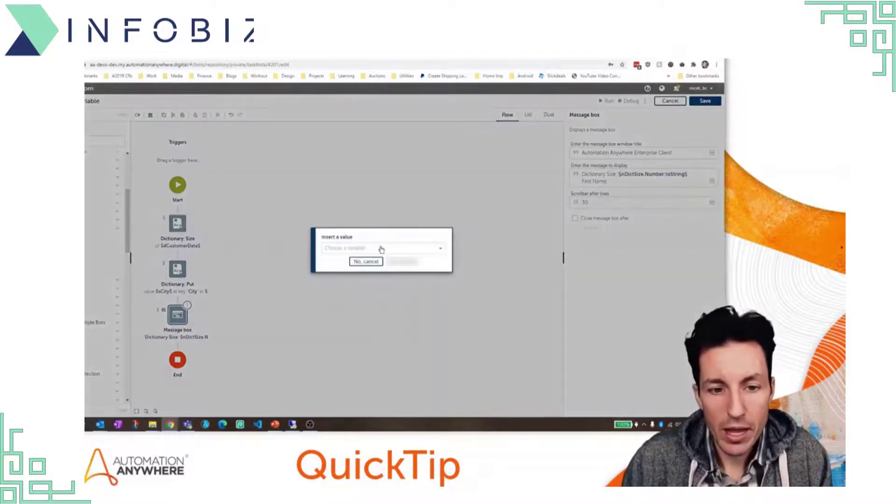
pyautogui.click(382, 248)
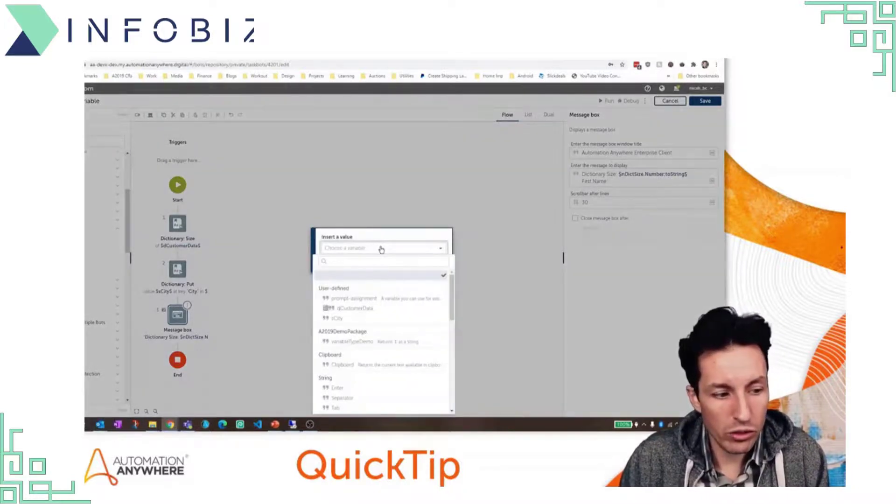
pyautogui.click(373, 308)
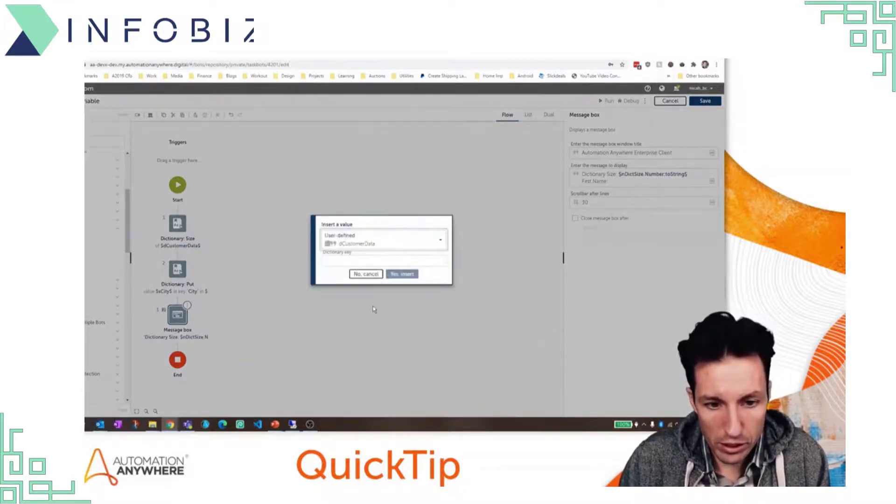
pyautogui.click(364, 260)
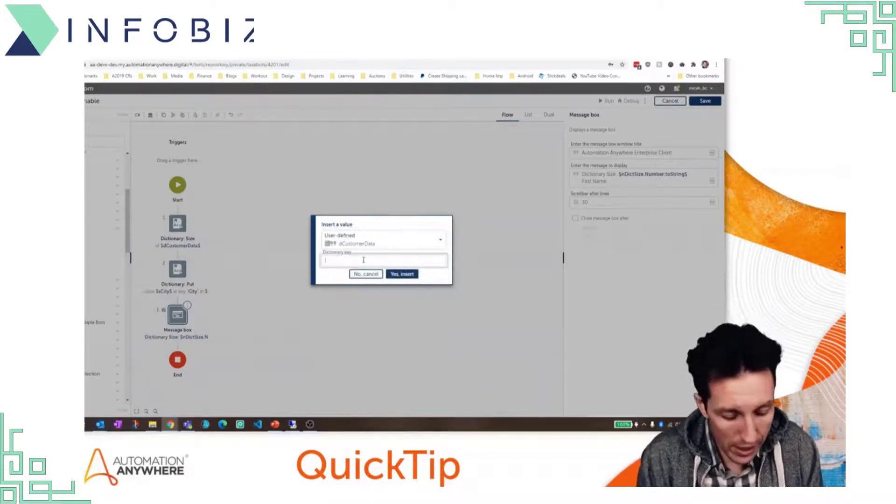
pyautogui.write('FirstName')
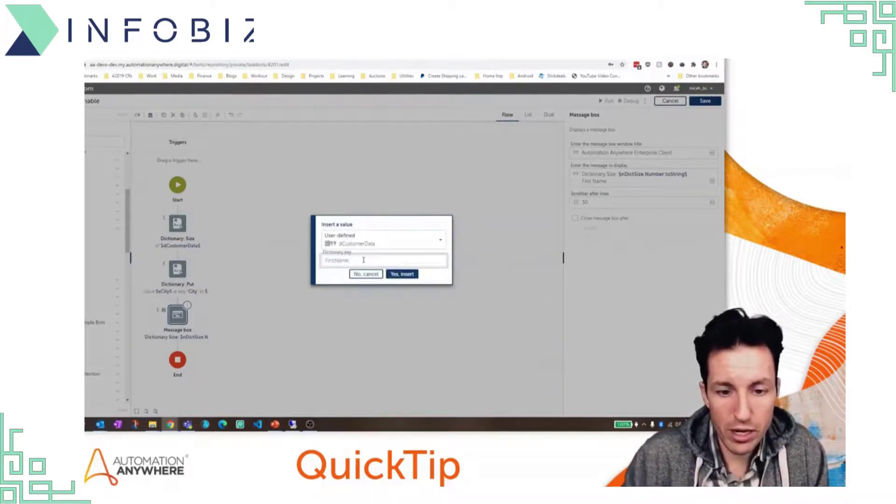
pyautogui.click(411, 274)
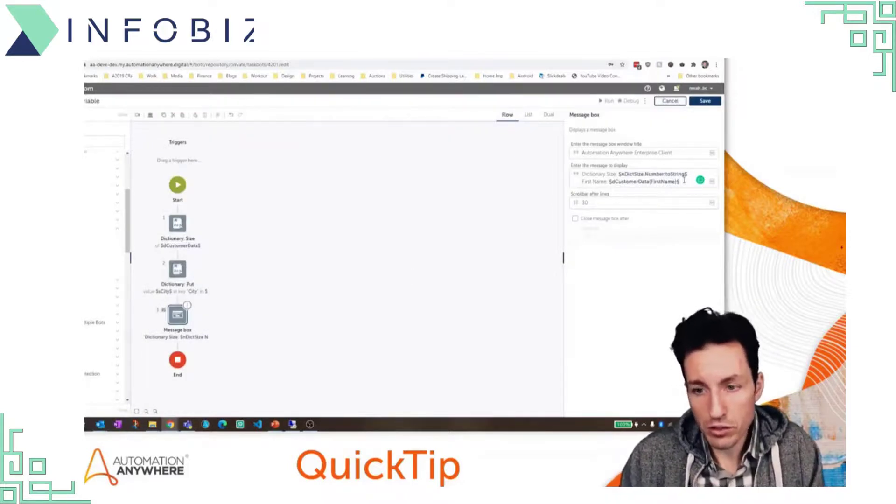
# - Add three more lines to the message, labelled "Last Name:", "Street Address:" and "City:"
pyautogui.press('Return')
pyautogui.write('Last N')
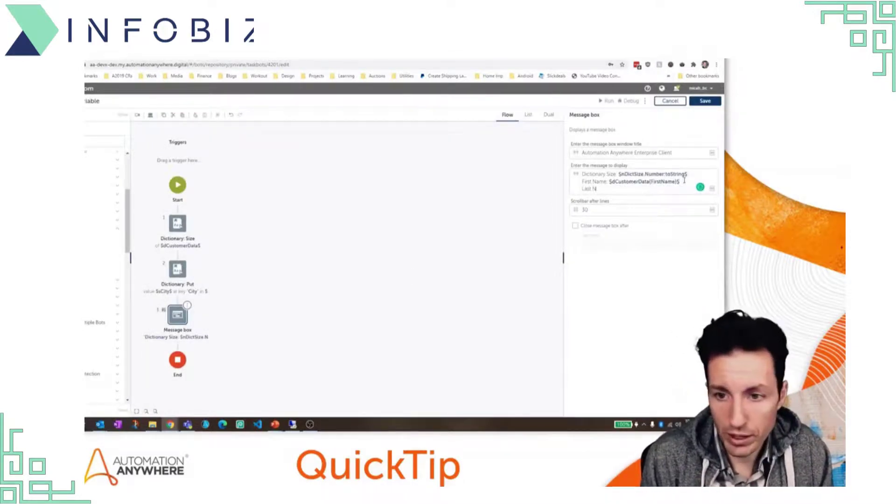
pyautogui.write('ame:')
pyautogui.press('Return')
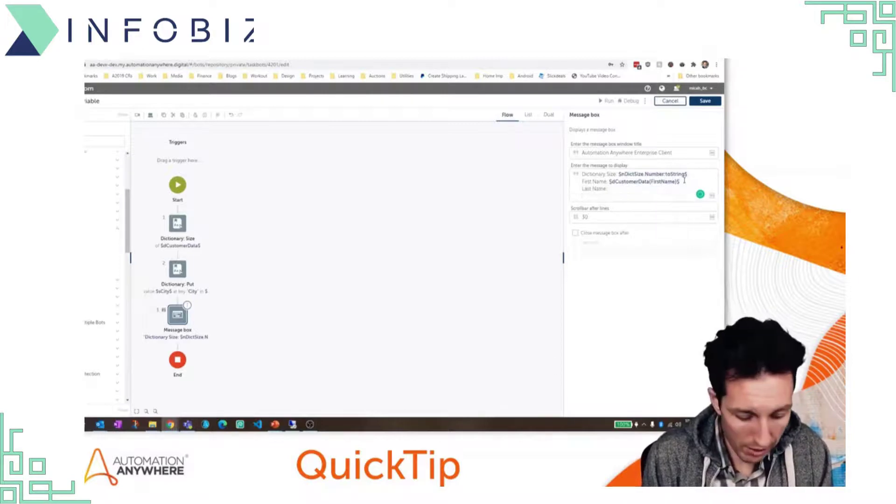
pyautogui.write('Street Add')
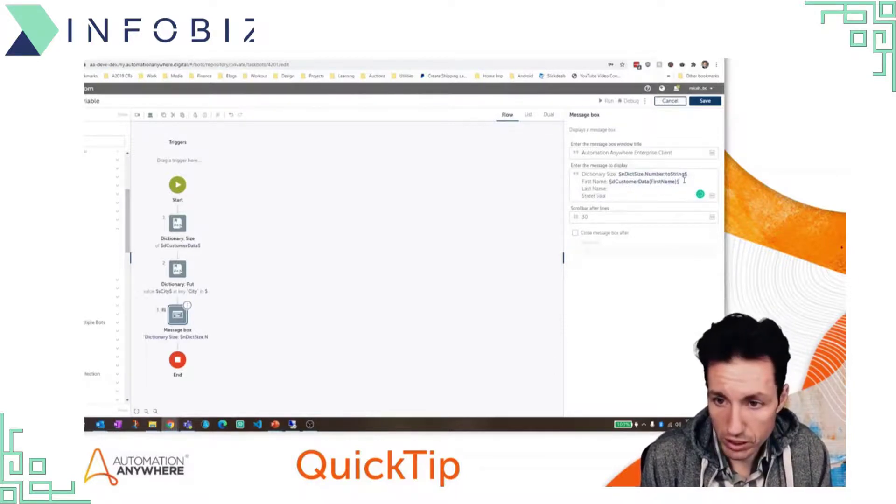
pyautogui.write('ress:')
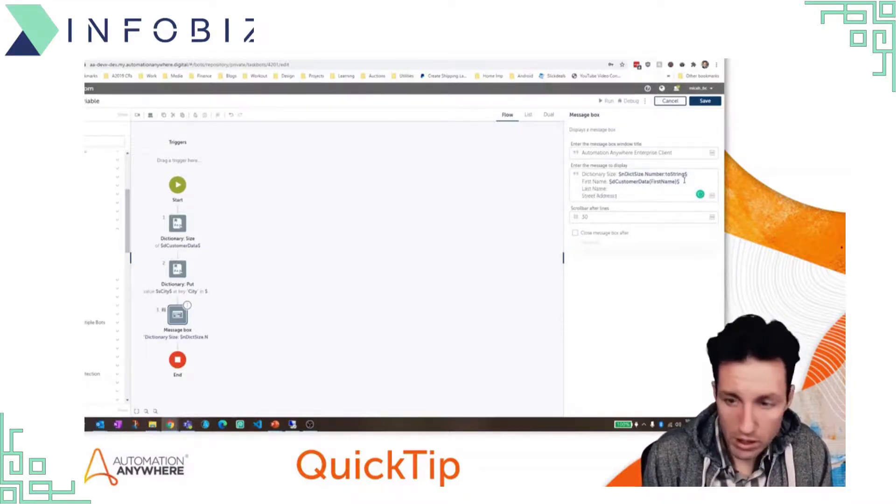
pyautogui.press('Return')
pyautogui.write('City:')
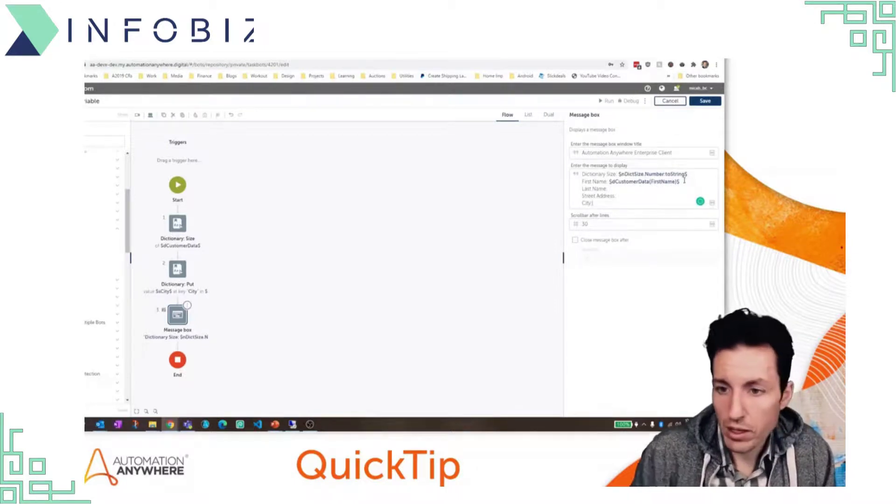
# - Insert the dCustomerData value for dictionary key LastName after the Last Name label
pyautogui.click(657, 189)
pyautogui.press('F2')
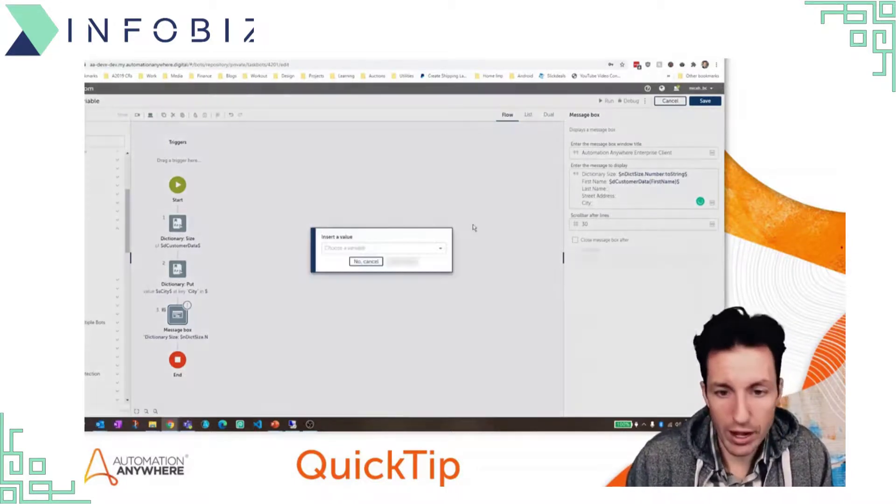
pyautogui.click(432, 249)
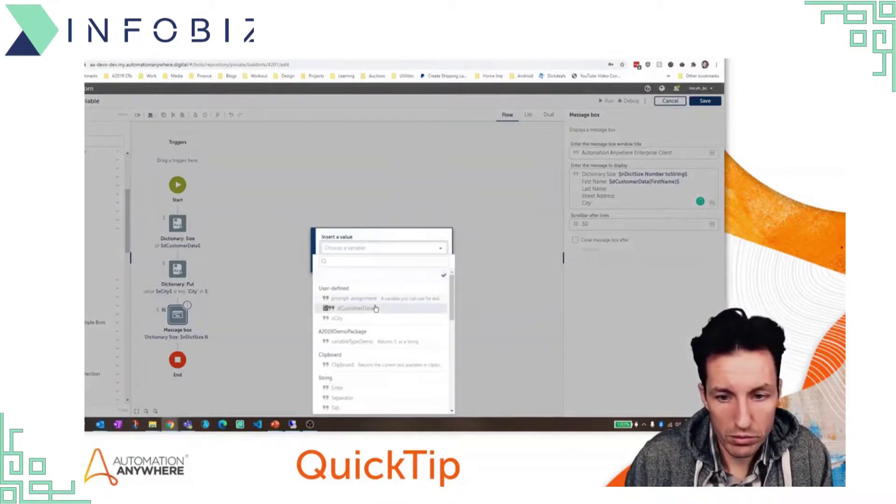
pyautogui.click(374, 309)
pyautogui.click(374, 257)
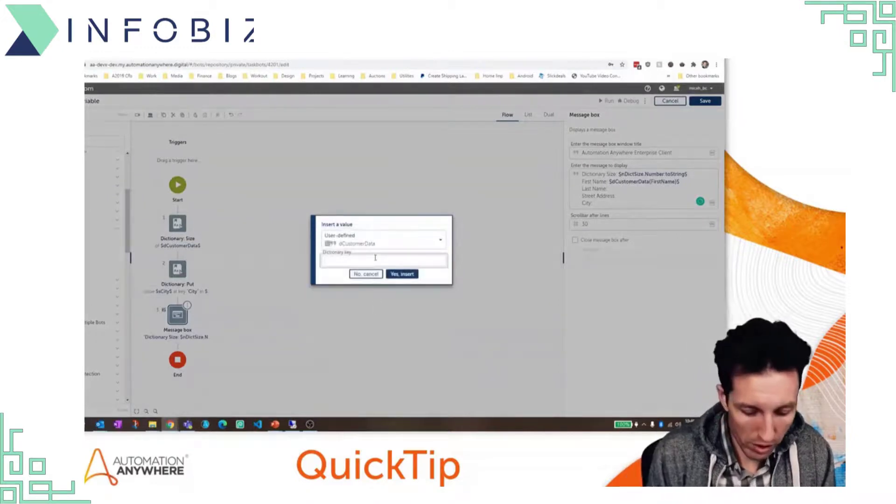
pyautogui.write('LastName')
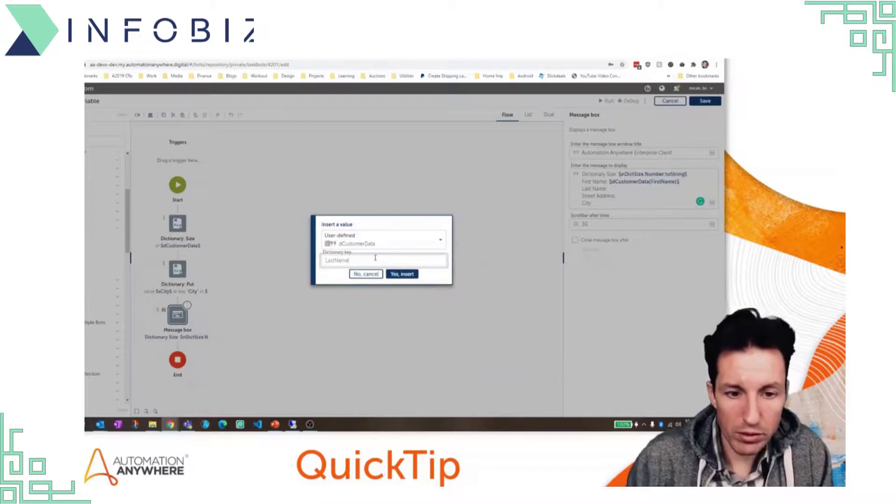
pyautogui.click(402, 274)
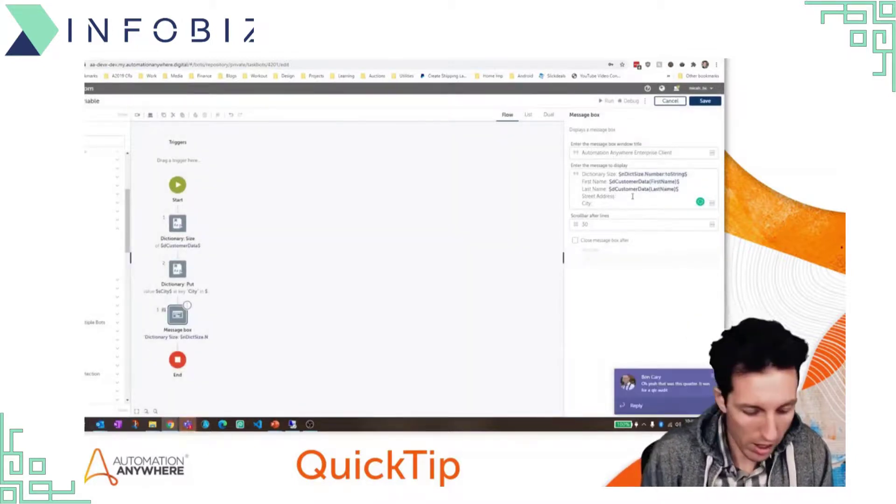
# - Insert the dCustomerData value for dictionary key StreetAddress after the Street Address label
pyautogui.press('F2')
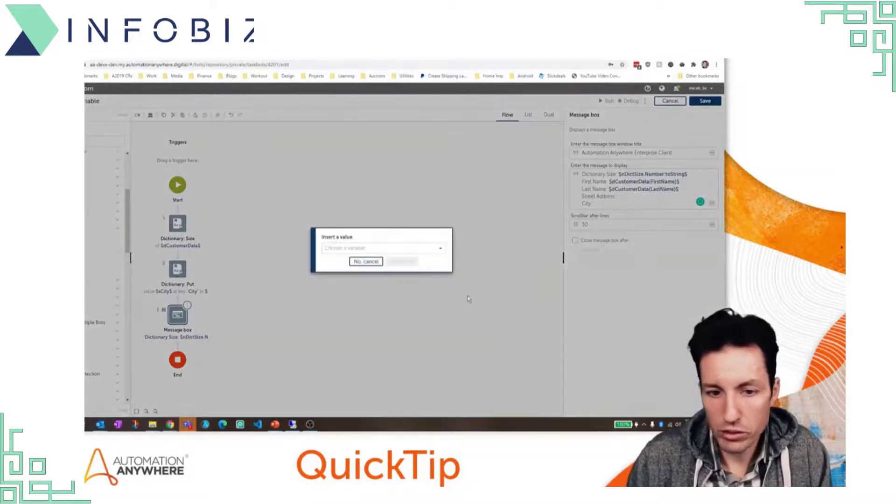
pyautogui.click(372, 248)
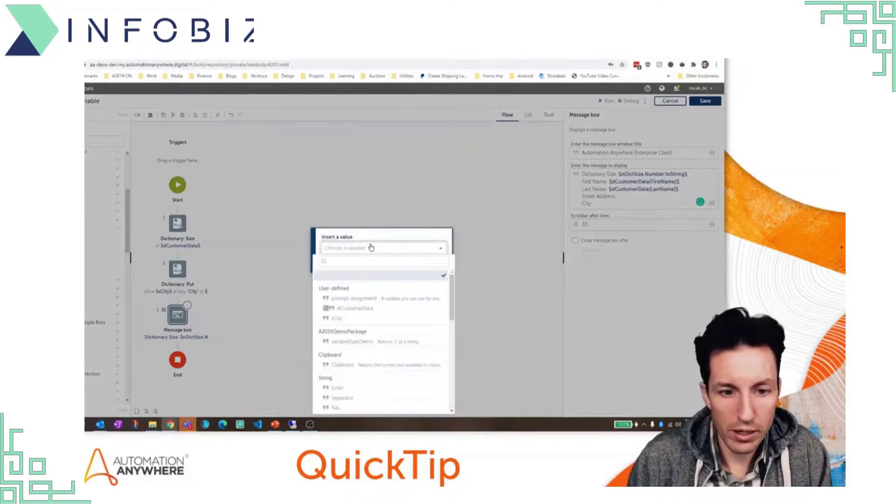
pyautogui.click(368, 309)
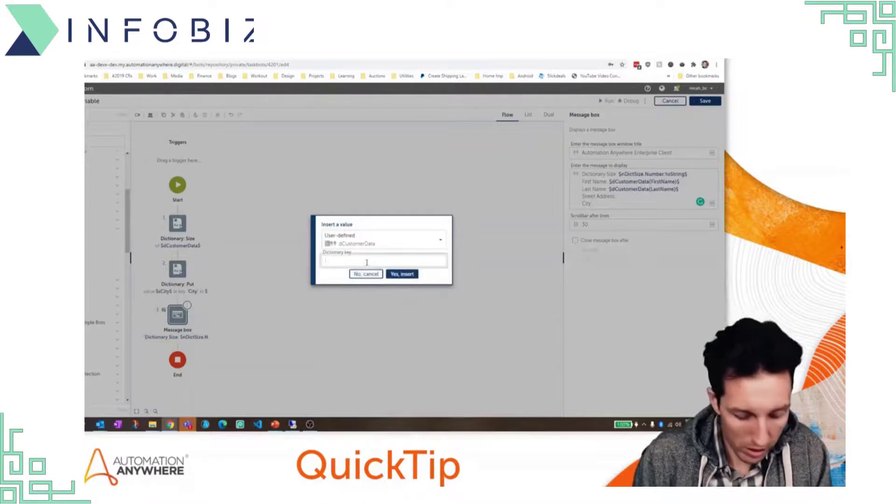
pyautogui.write('StreetAddress')
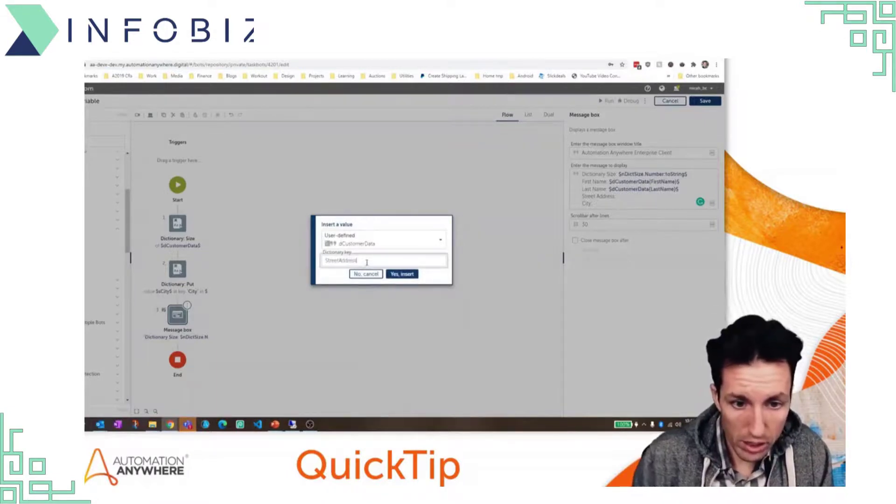
pyautogui.click(400, 274)
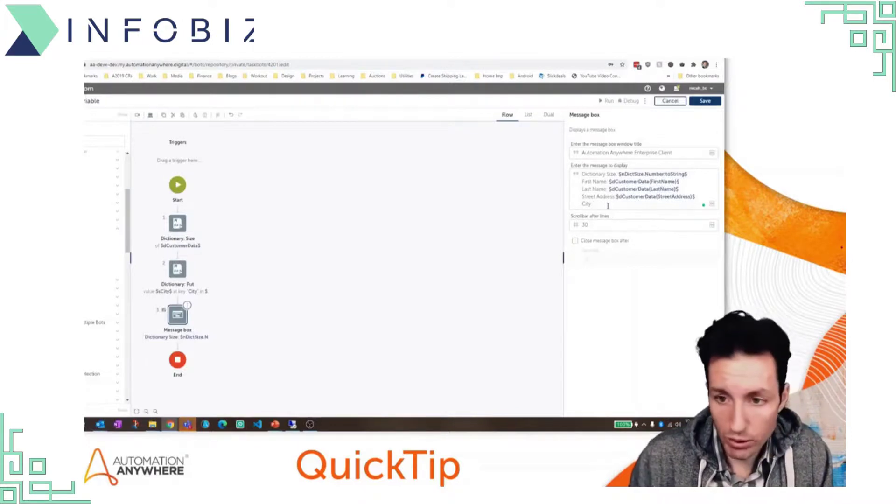
# - Insert the dCustomerData value for dictionary key City after the City label
pyautogui.press('F2')
pyautogui.click(386, 248)
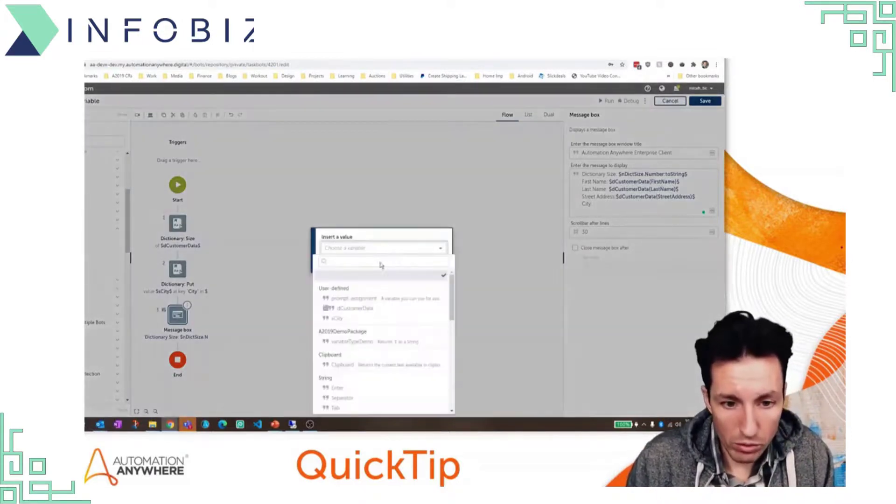
pyautogui.click(342, 310)
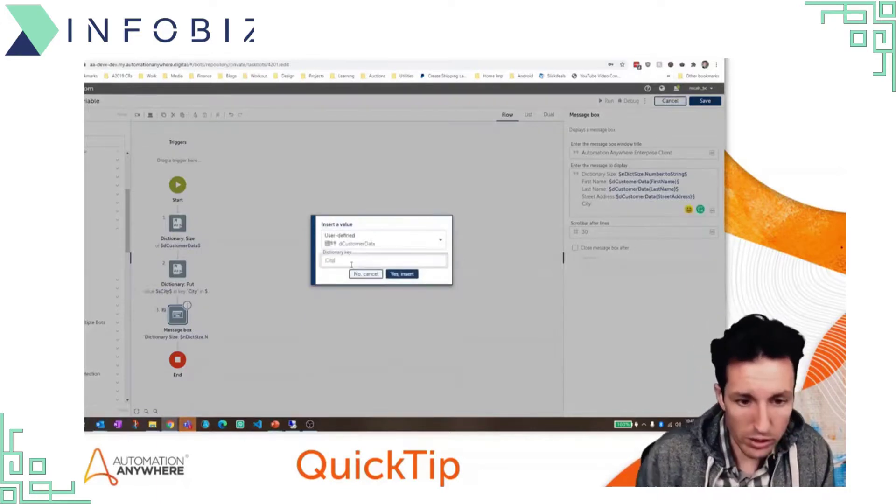
pyautogui.click(402, 274)
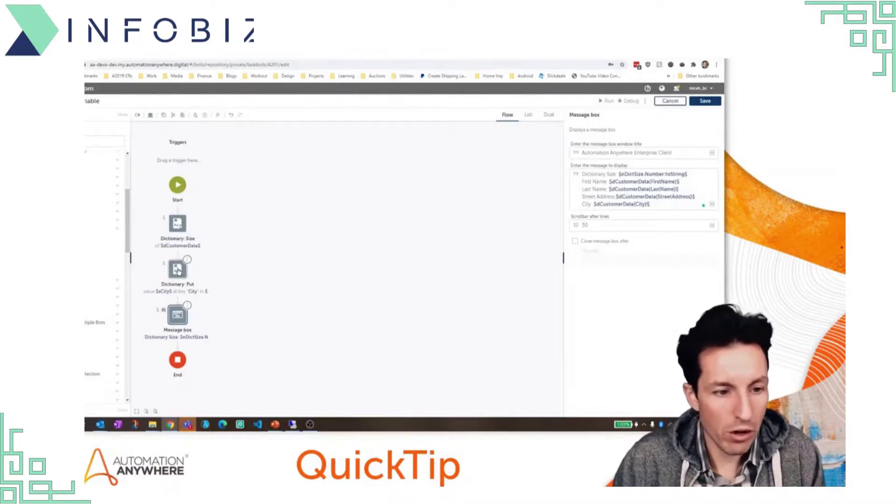
# - Move Dictionary: Put ahead of Dictionary: Size, then run the bot and close its message box
pyautogui.moveTo(178, 264); pyautogui.dragTo(178, 212)
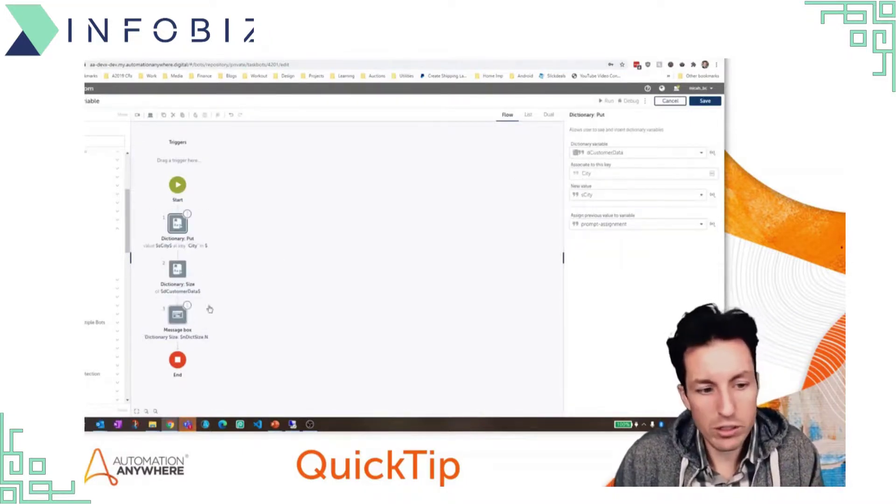
pyautogui.click(607, 101)
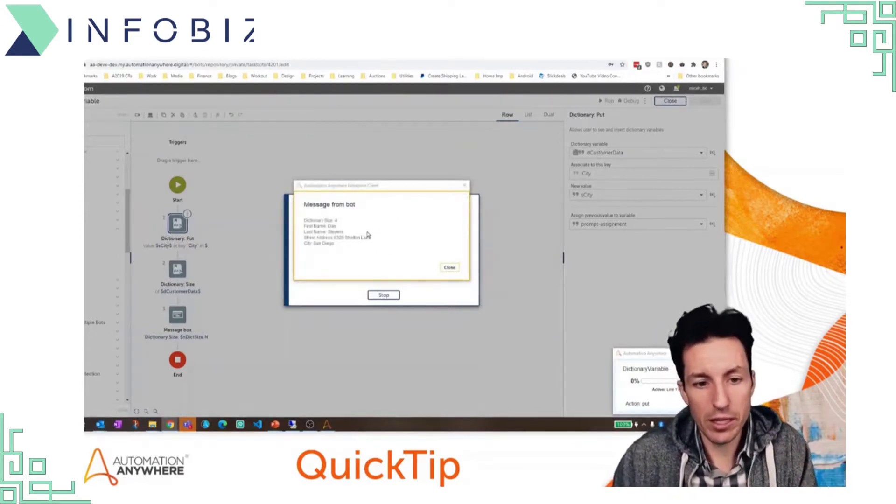
pyautogui.click(448, 268)
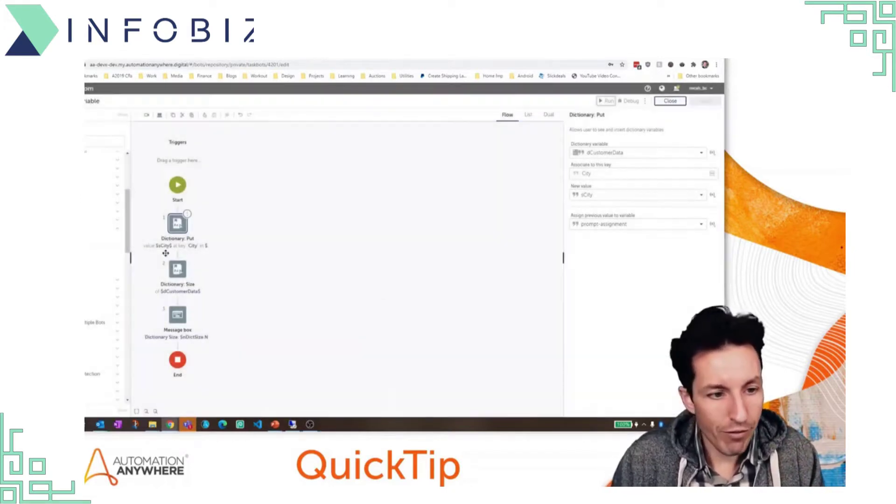
# - Duplicate the Dictionary: Put action directly below the original in the flow
pyautogui.click(177, 224)
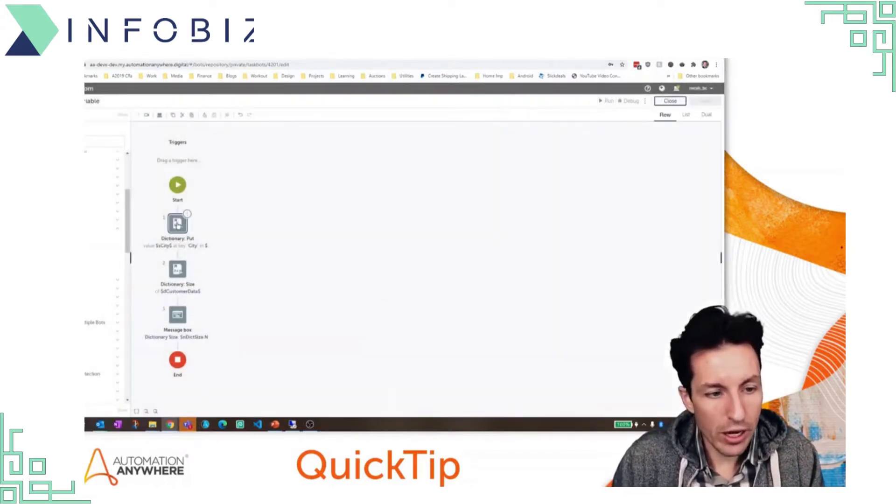
pyautogui.click(177, 224)
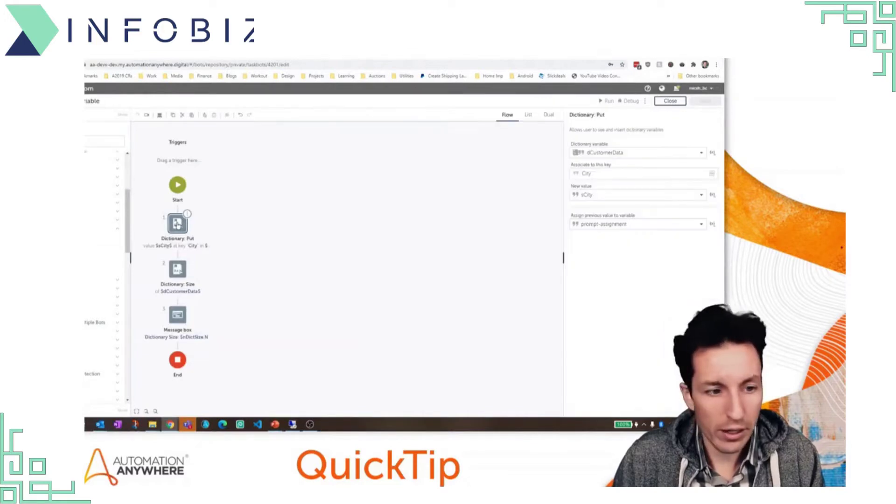
pyautogui.hotkey('ctrl', 'c')
pyautogui.hotkey('ctrl', 'v')
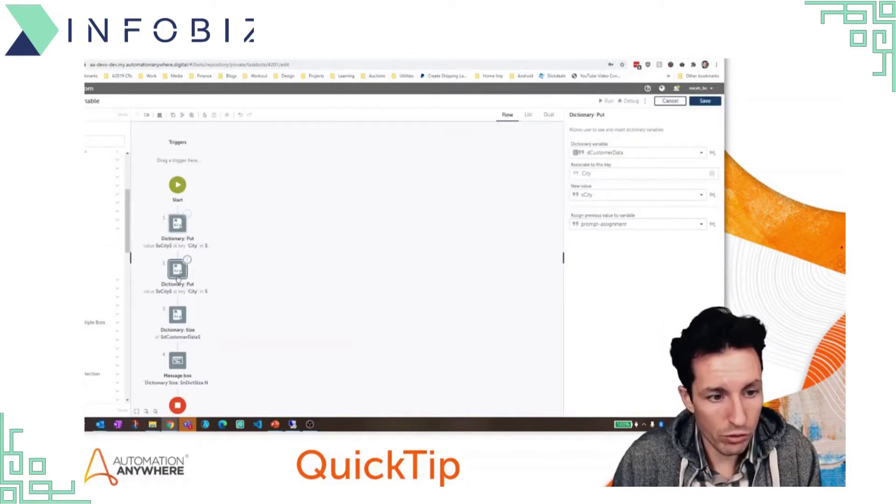
# - Set the duplicated Dictionary: Put action's key to FirstName, then save and run the bot
pyautogui.moveTo(635, 173); pyautogui.dragTo(553, 173)
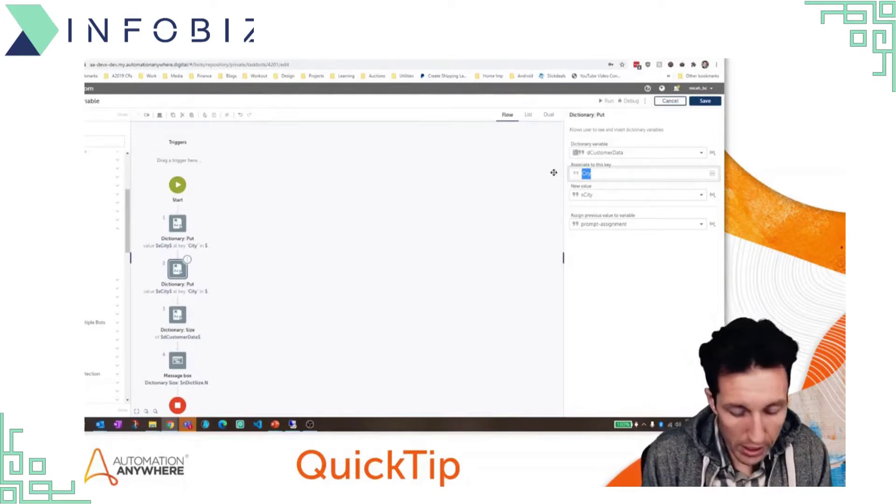
pyautogui.write('FirstName')
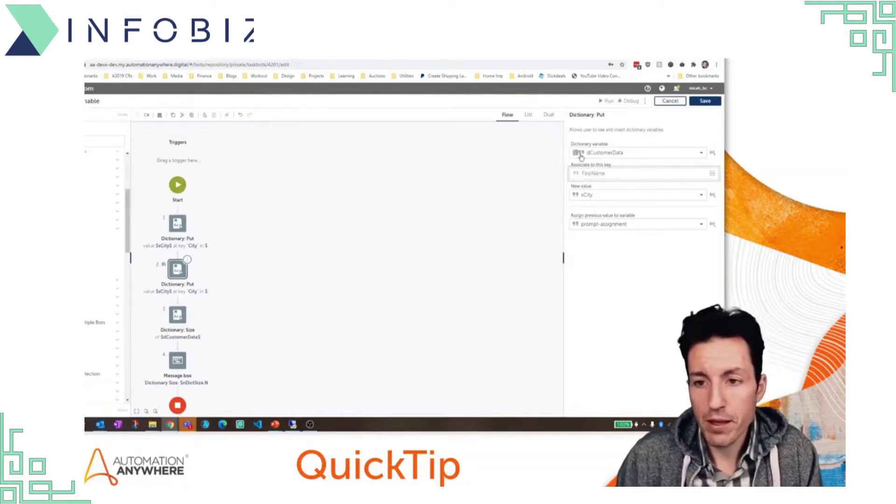
pyautogui.click(705, 100)
pyautogui.click(605, 101)
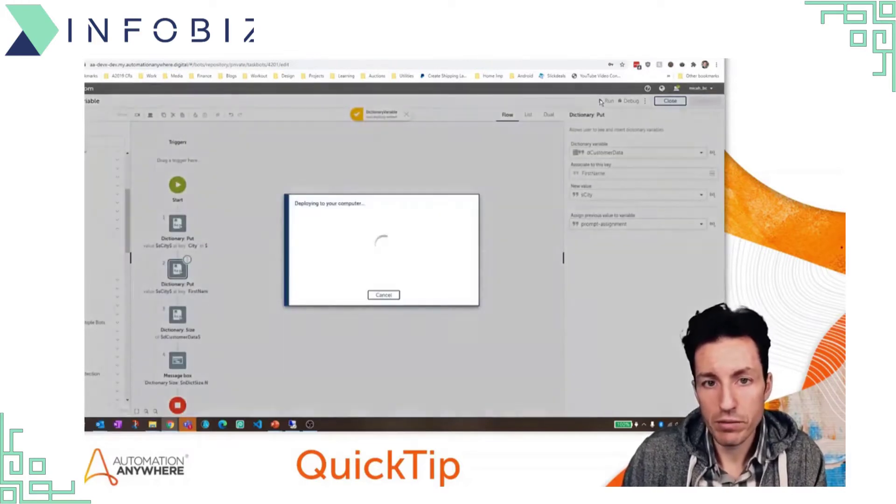